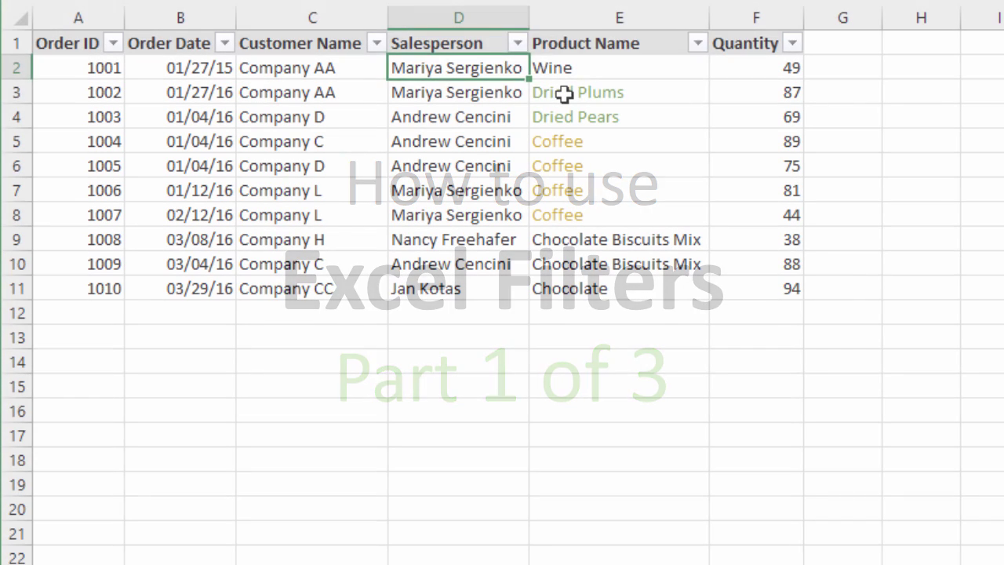
Filter the Product Name column to show only Coffee.
{"action": "left_click", "coordinate": [560, 92]}
{"action": "left_click", "coordinate": [698, 44]}
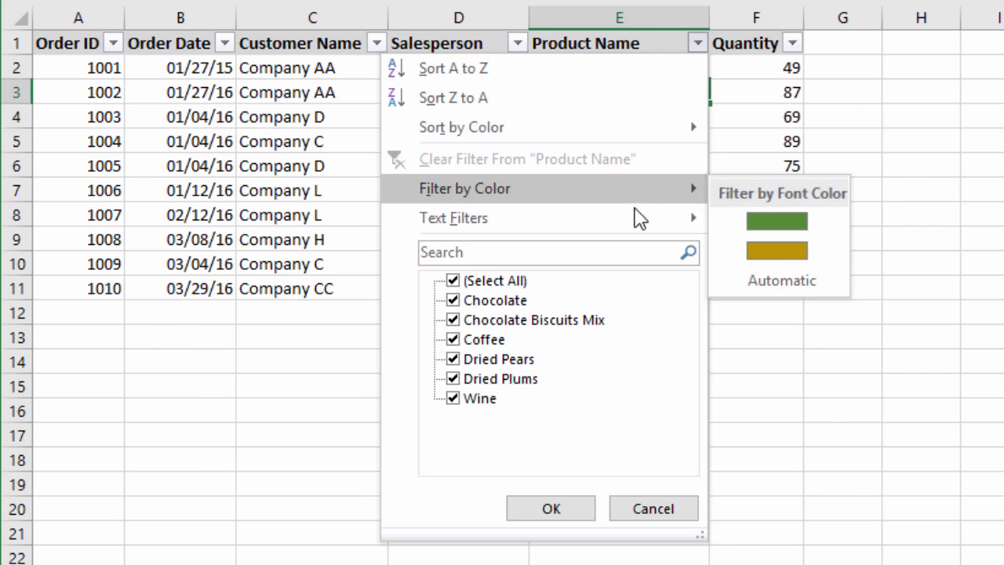
{"action": "left_click", "coordinate": [453, 281]}
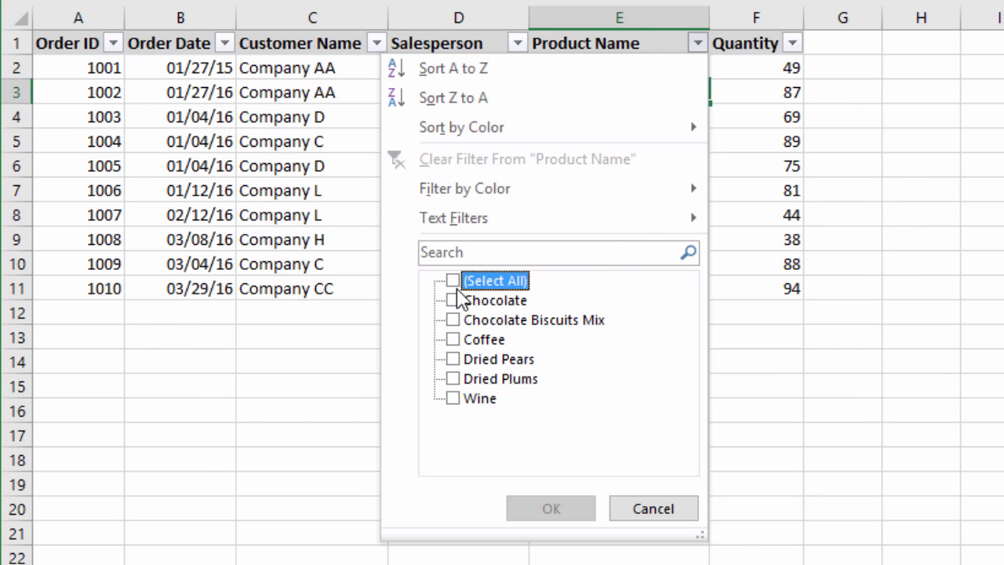
{"action": "left_click", "coordinate": [453, 338]}
{"action": "left_click", "coordinate": [549, 510]}
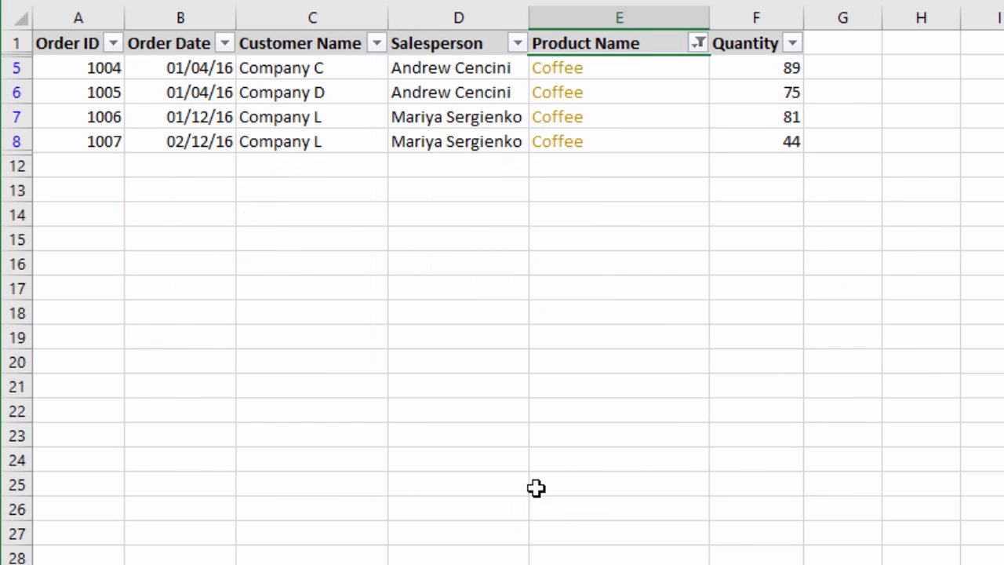
Filter the Quantity column to show only rows with values greater than 50.
{"action": "left_click", "coordinate": [794, 45]}
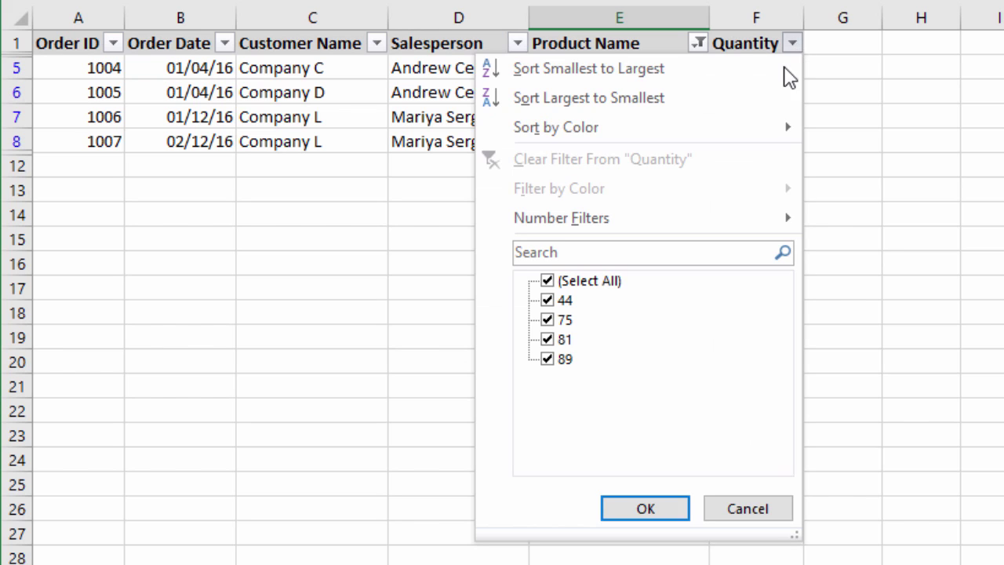
{"action": "mouse_move", "coordinate": [753, 220]}
{"action": "left_click", "coordinate": [846, 283]}
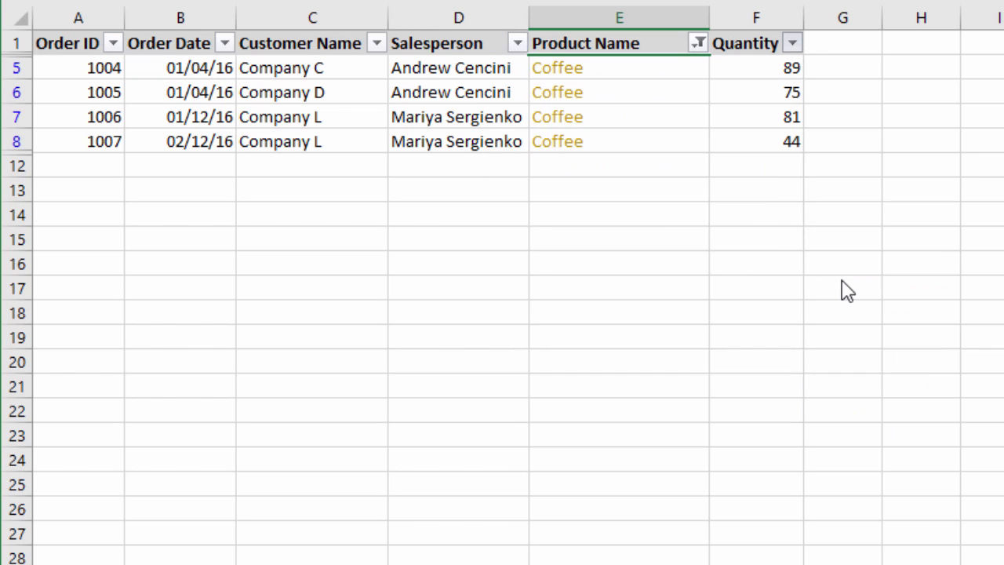
{"action": "type", "text": "50"}
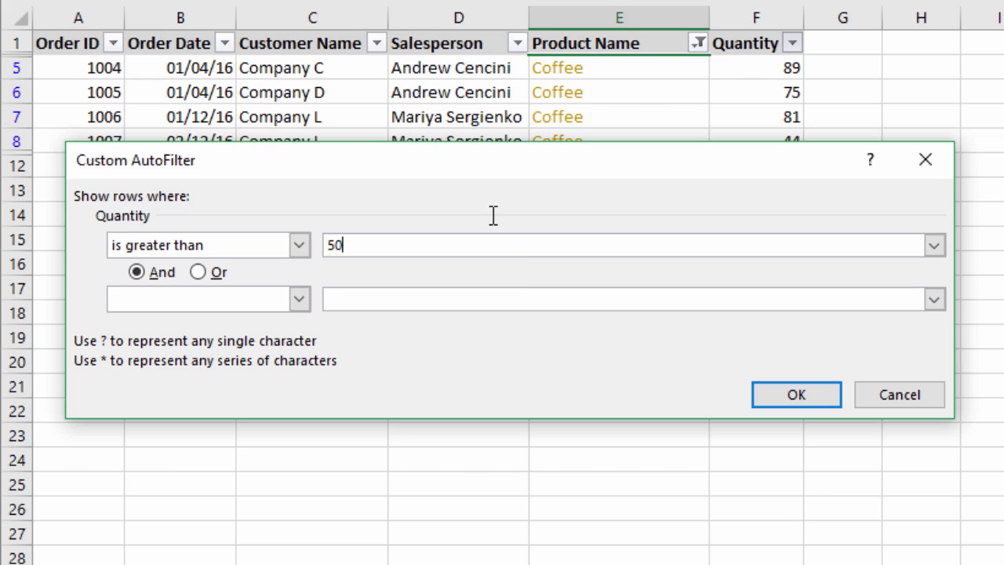
{"action": "left_click", "coordinate": [772, 394]}
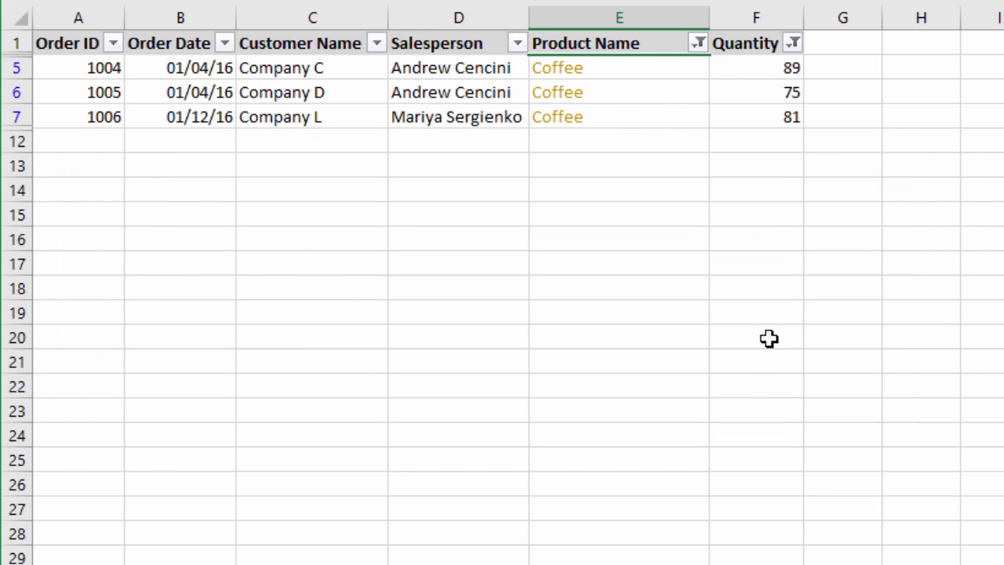
View the sort and filter options available for the Customer Name column, leaving it unfiltered.
{"action": "left_click", "coordinate": [791, 44]}
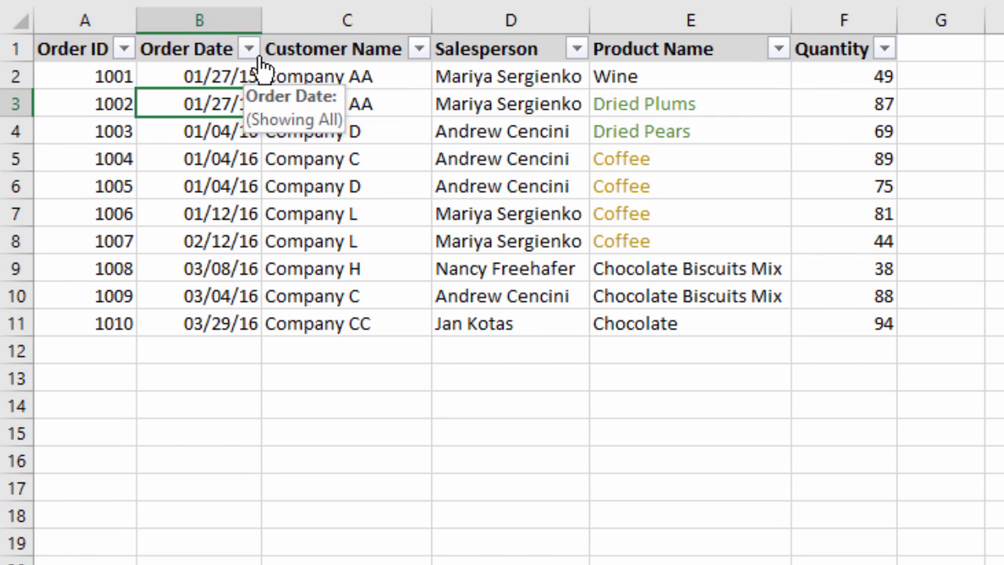
{"action": "left_click", "coordinate": [421, 49]}
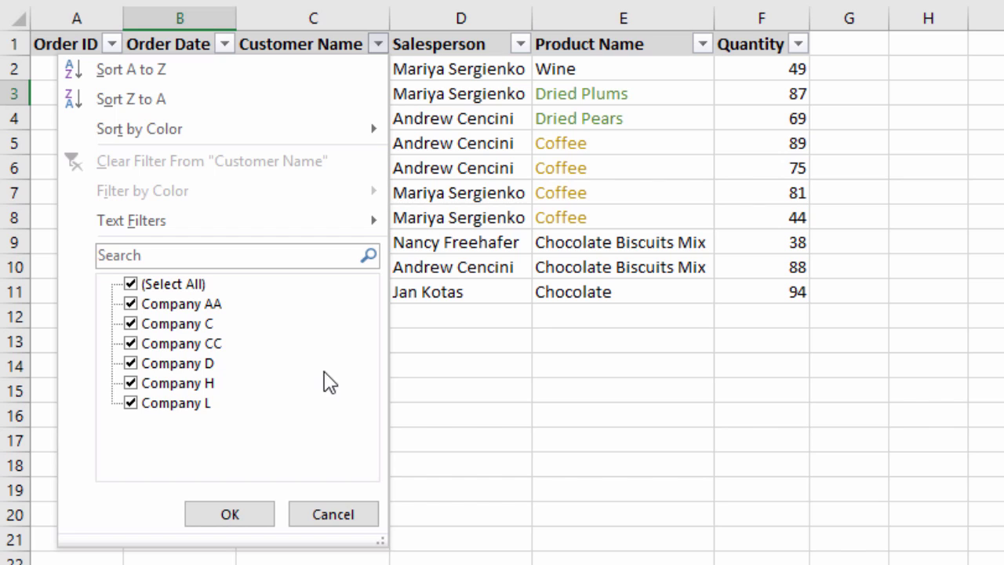
{"action": "left_click", "coordinate": [361, 47]}
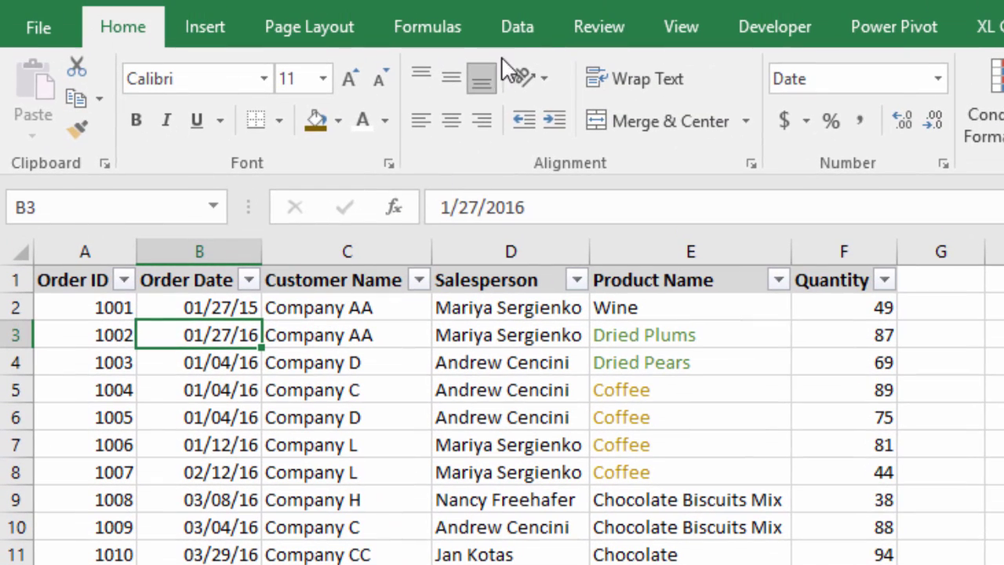
Turn off filtering for the order table and turn it back on with cell D2 selected.
{"action": "left_click", "coordinate": [516, 28]}
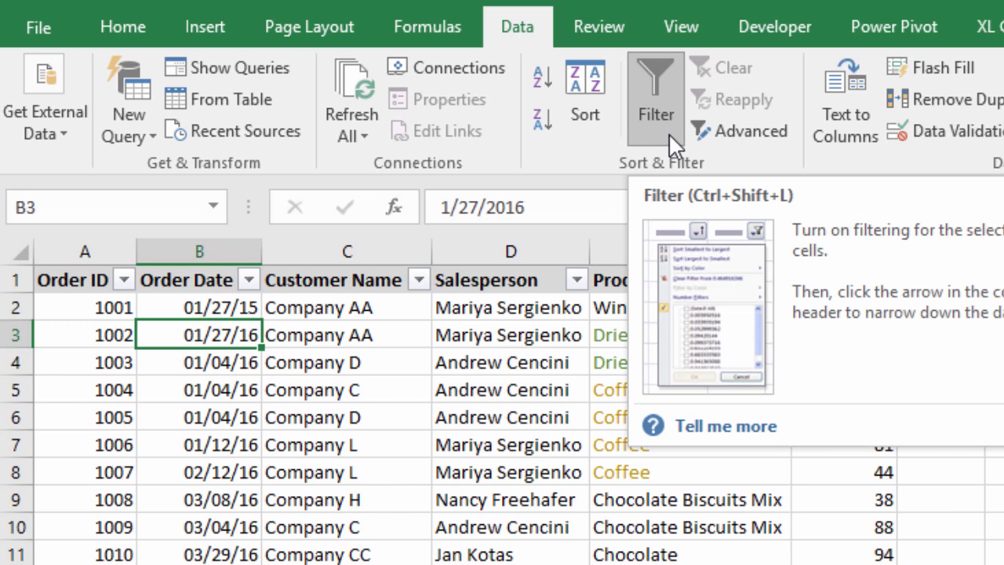
{"action": "left_click", "coordinate": [670, 124]}
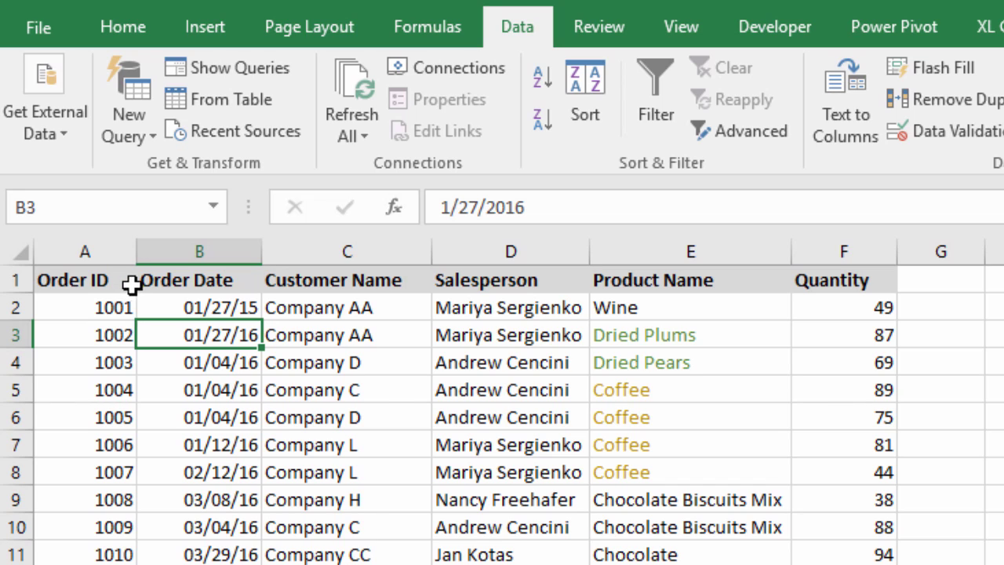
{"action": "left_click", "coordinate": [491, 307]}
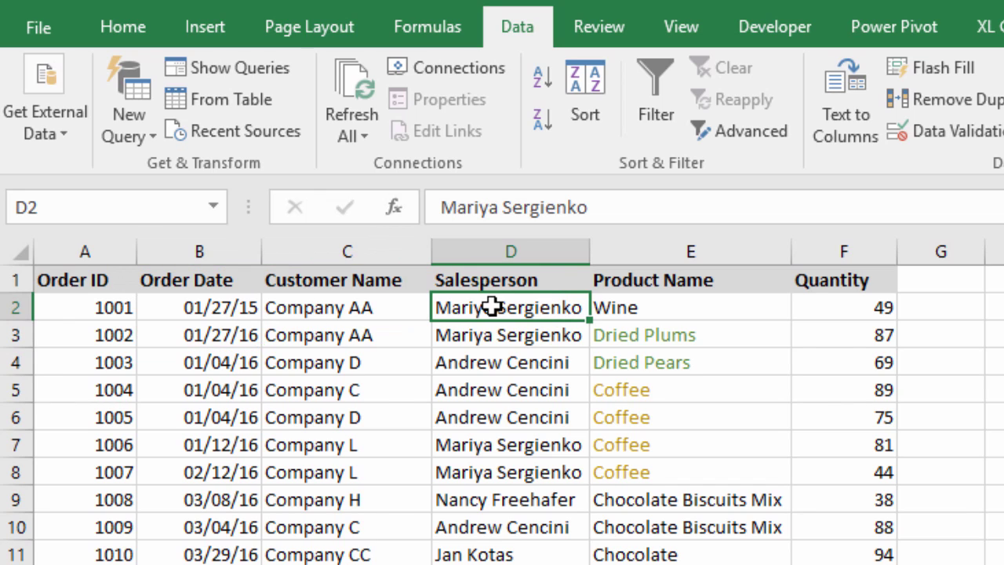
{"action": "left_click", "coordinate": [668, 104]}
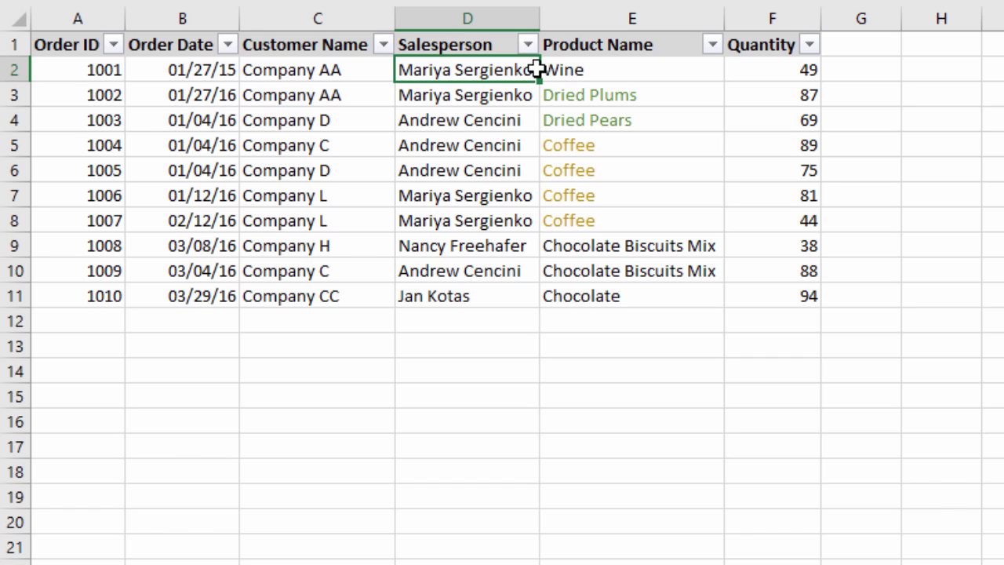
Filter the Salesperson column to show only the first salesperson in the value list.
{"action": "left_click", "coordinate": [529, 45]}
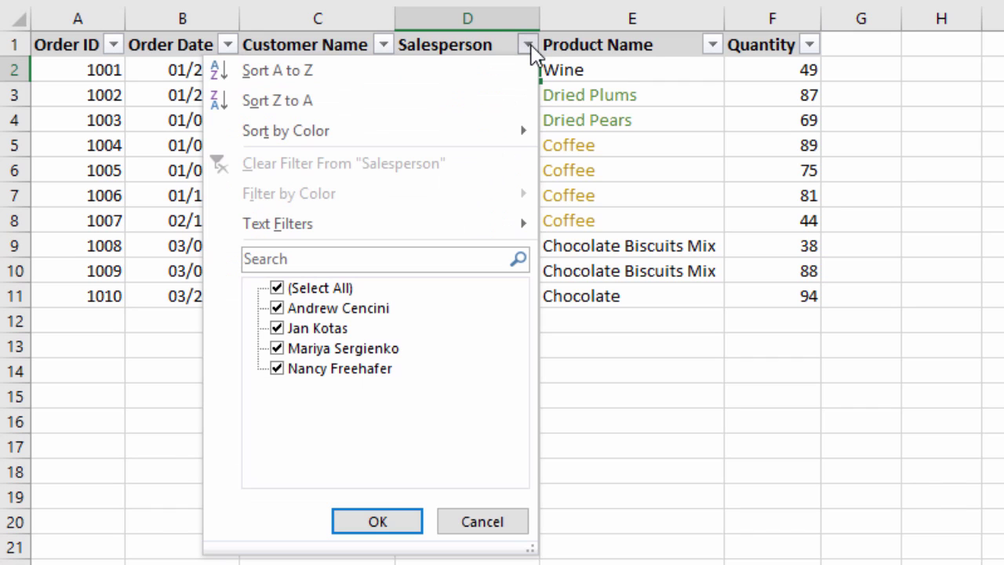
{"action": "left_click", "coordinate": [311, 290]}
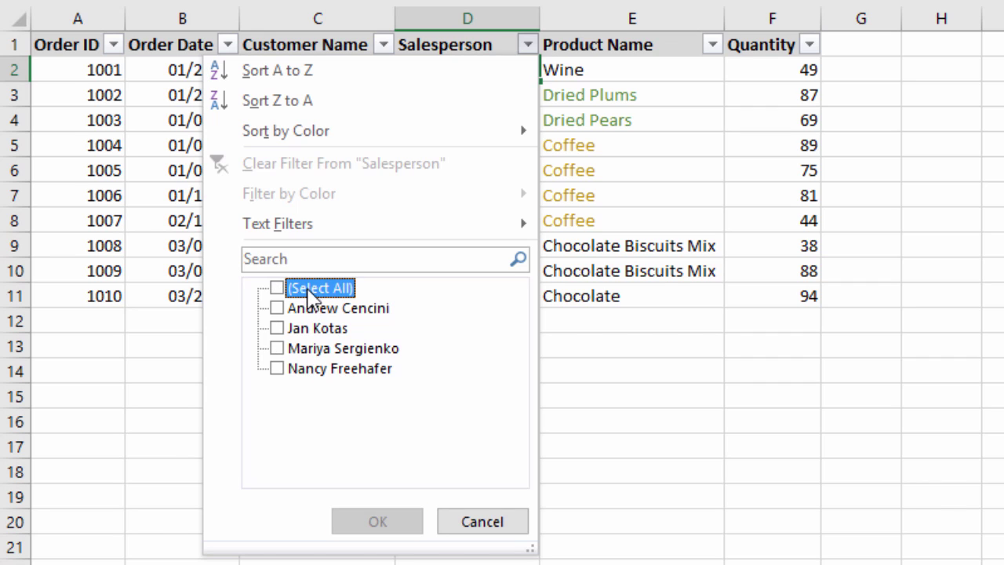
{"action": "left_click", "coordinate": [277, 310]}
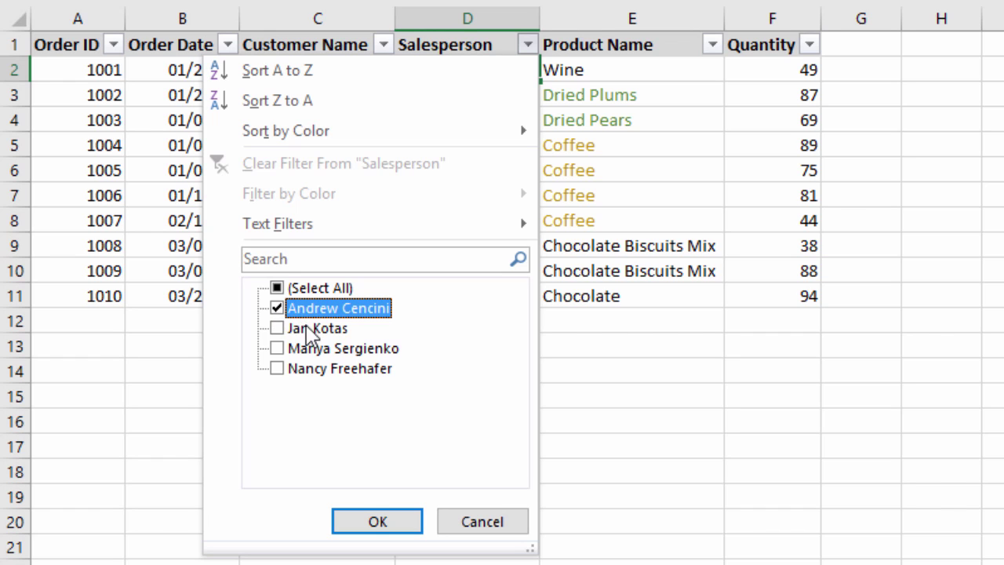
{"action": "left_click", "coordinate": [365, 519]}
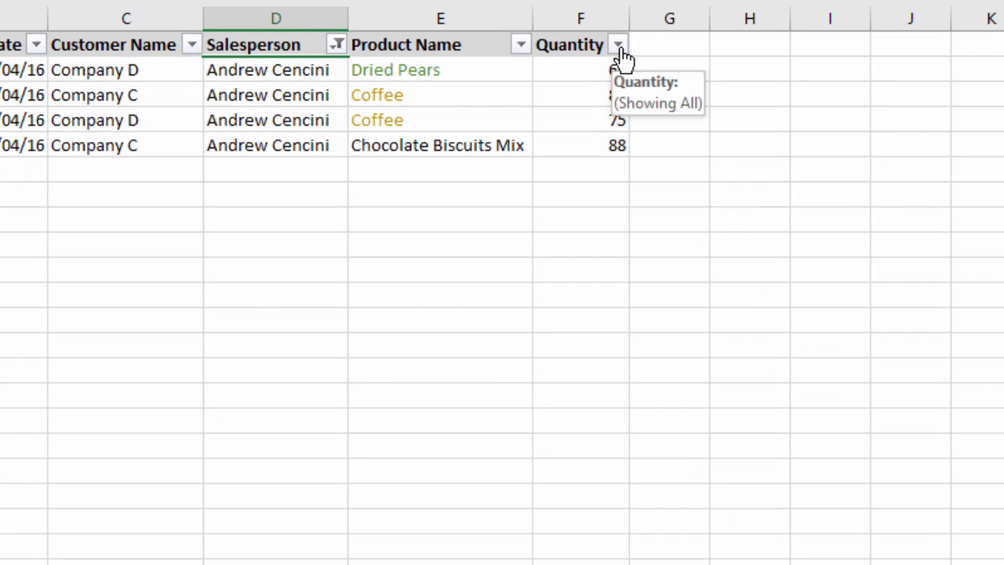
Apply a Greater Than number filter to the Quantity column.
{"action": "left_click", "coordinate": [618, 47]}
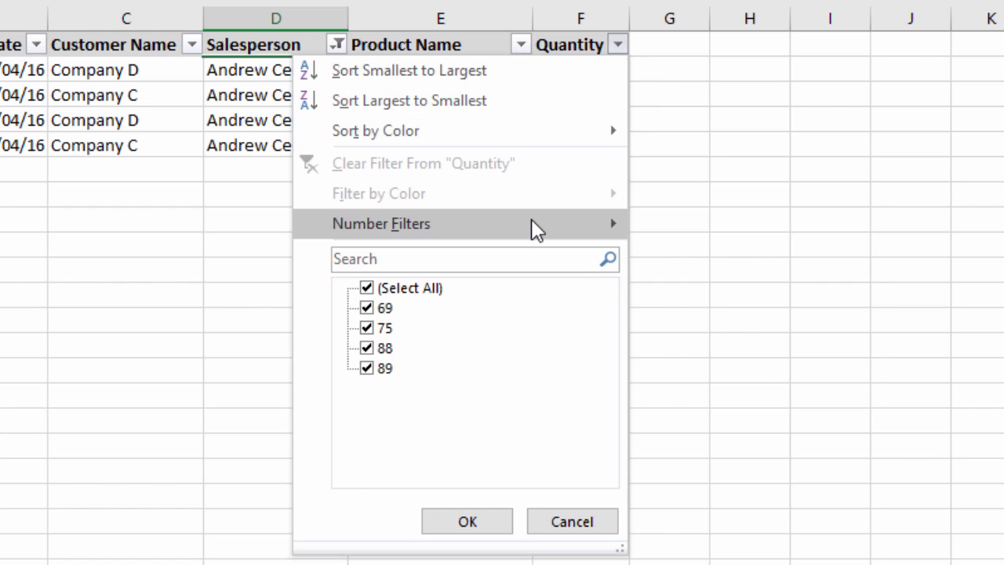
{"action": "mouse_move", "coordinate": [532, 222]}
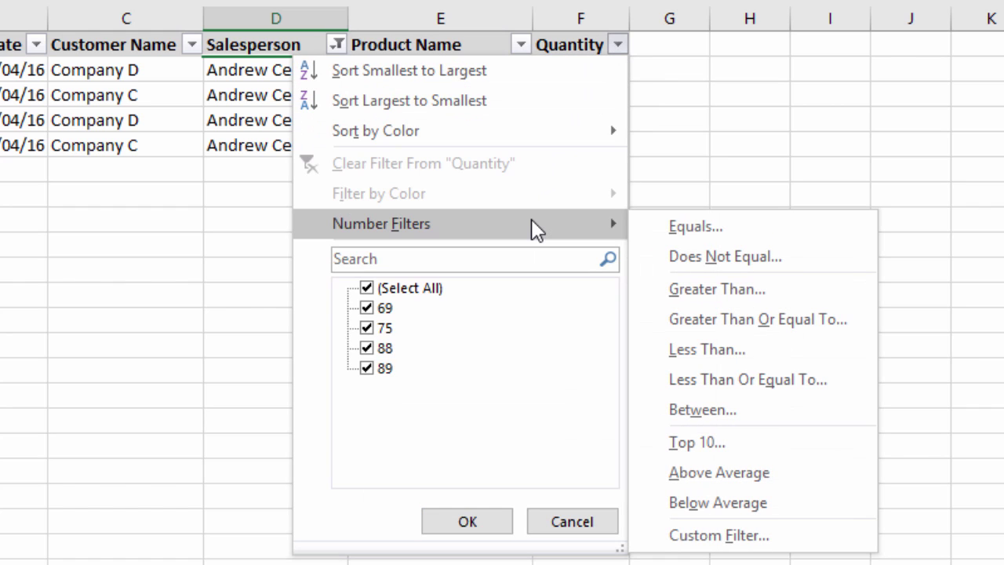
{"action": "left_click", "coordinate": [685, 286]}
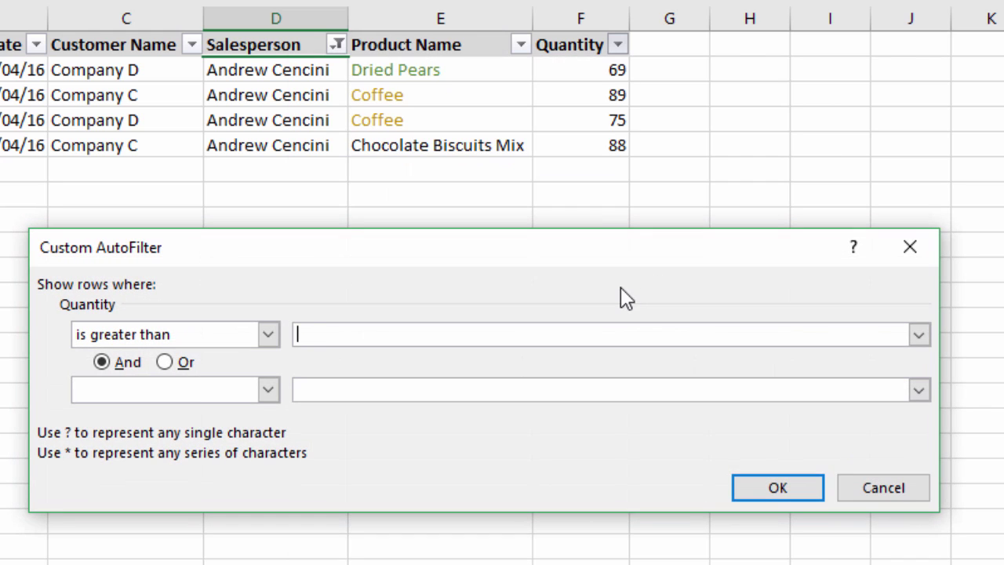
{"action": "left_click", "coordinate": [762, 490]}
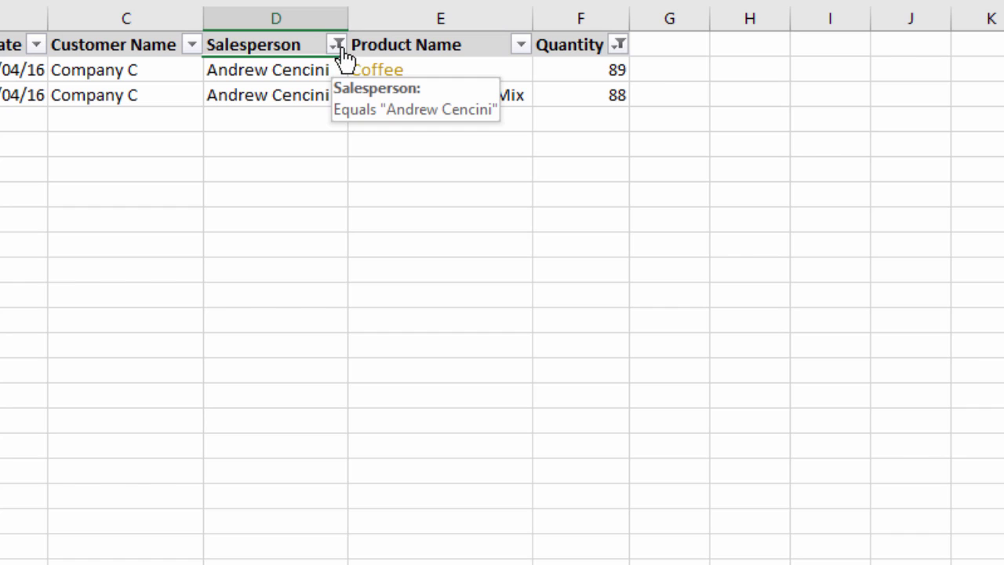
Clear the filter from the Quantity column, keeping the Salesperson filter in place.
{"action": "left_click", "coordinate": [620, 46]}
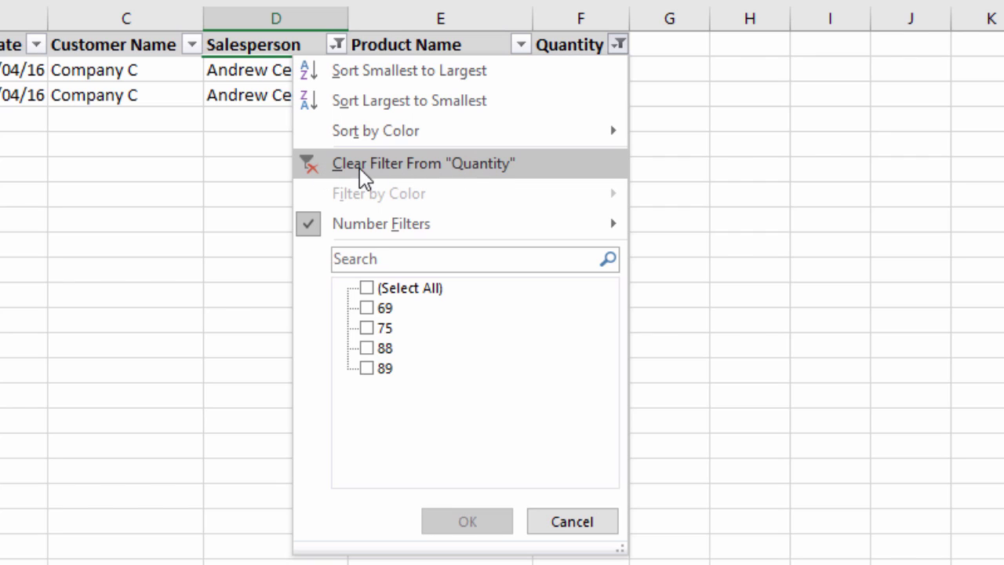
{"action": "left_click", "coordinate": [320, 165]}
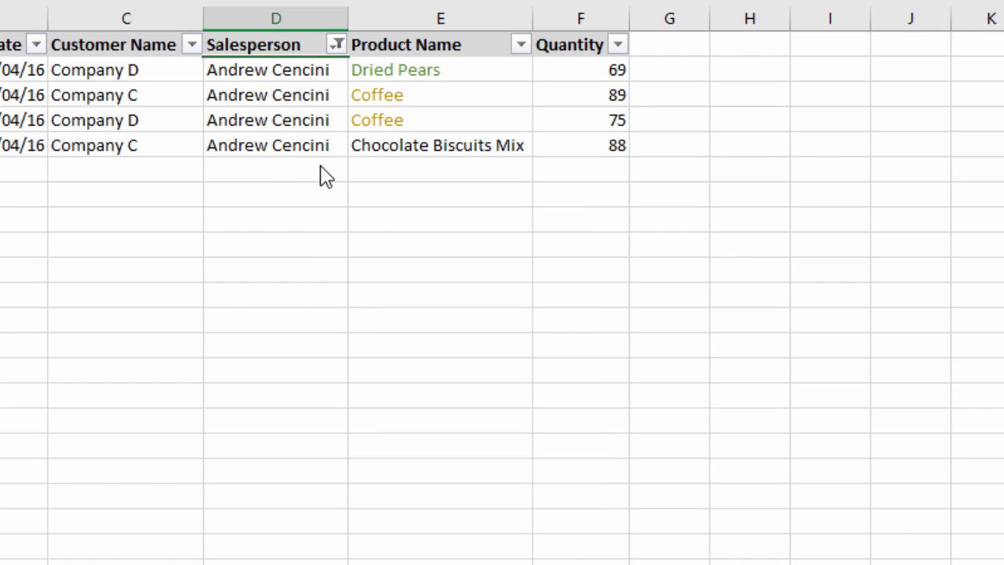
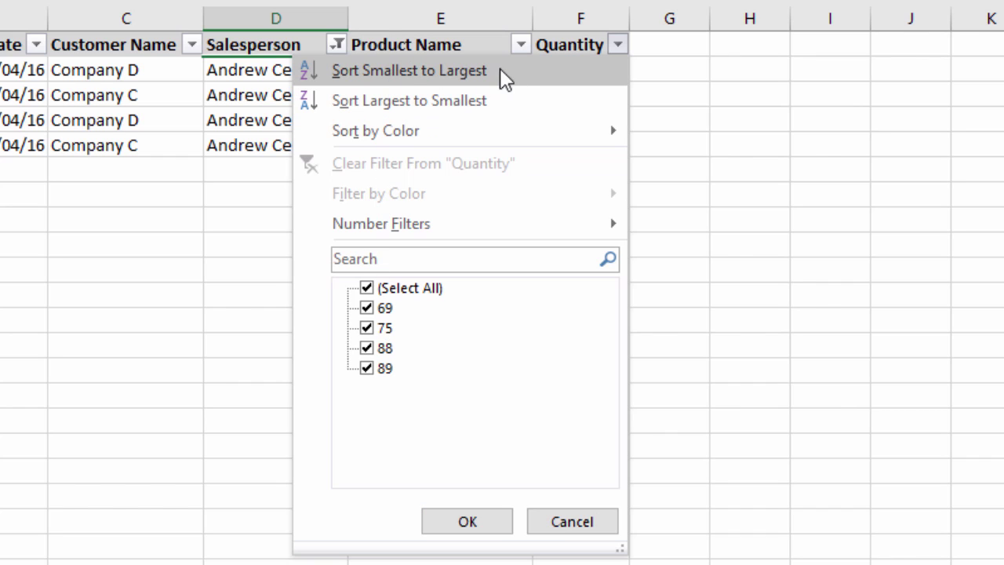
Examine the number, text and date filter options offered for the Quantity, Product Name and Order Date columns.
{"action": "left_click", "coordinate": [619, 48]}
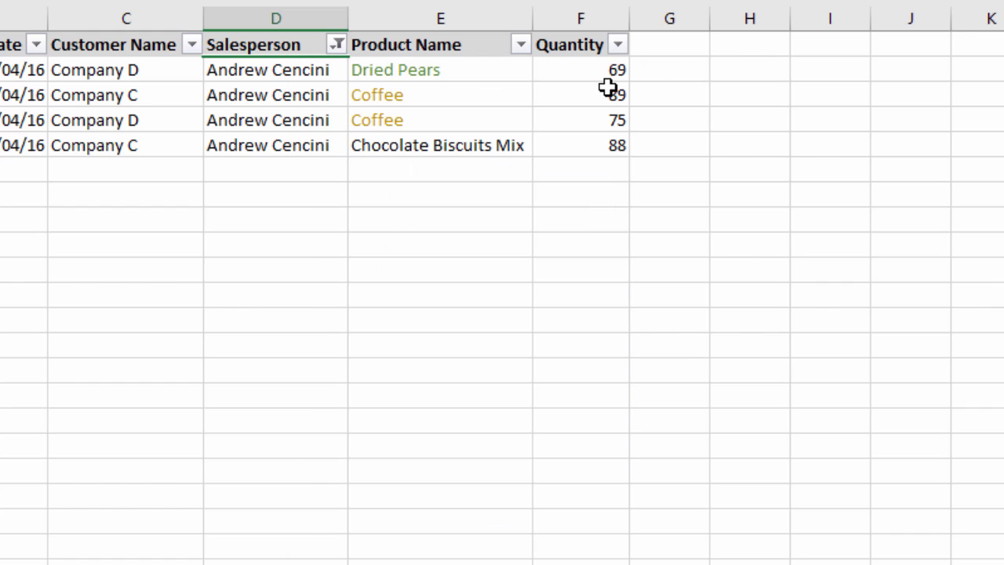
{"action": "left_click", "coordinate": [620, 47]}
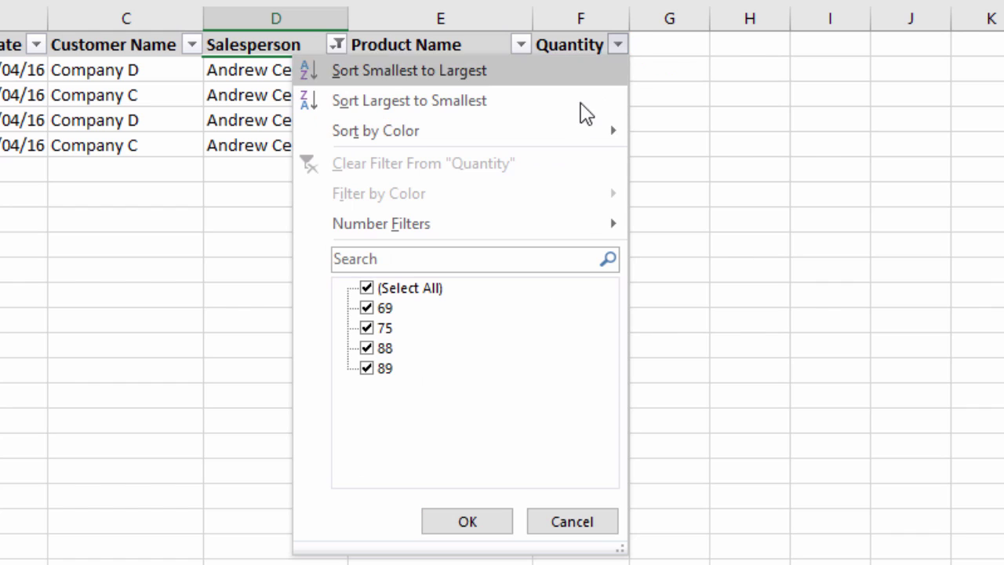
{"action": "mouse_move", "coordinate": [388, 233]}
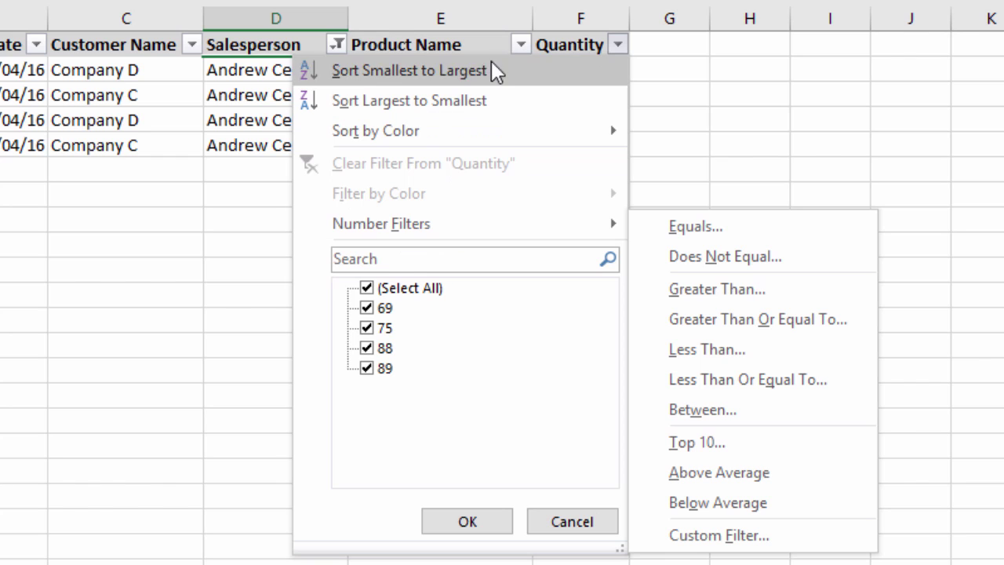
{"action": "left_click", "coordinate": [524, 50]}
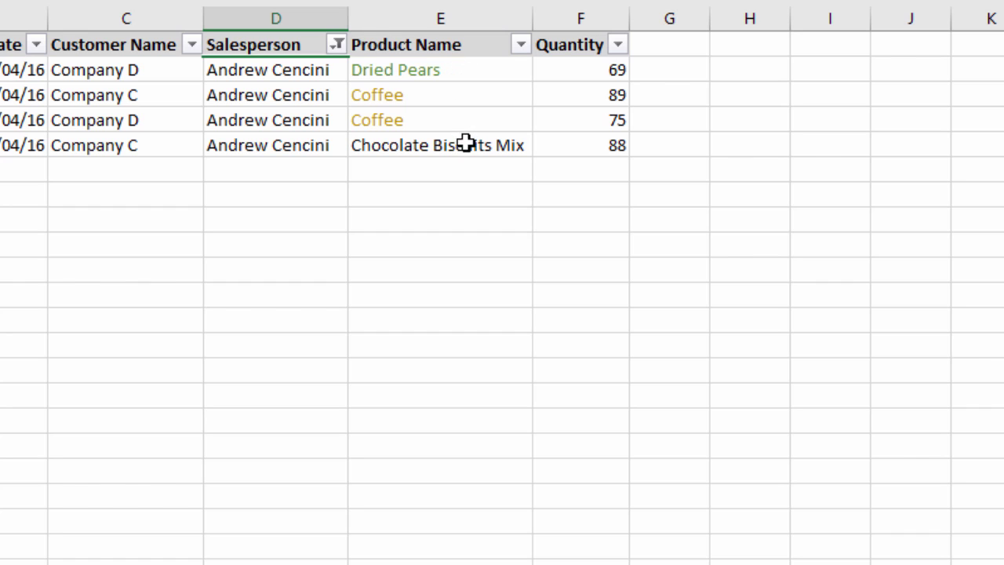
{"action": "left_click", "coordinate": [520, 47]}
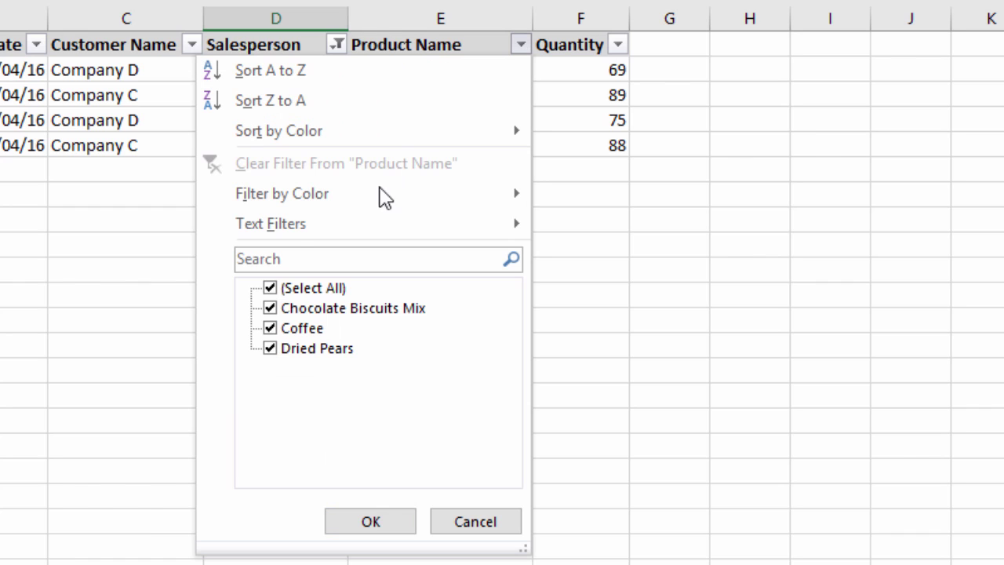
{"action": "mouse_move", "coordinate": [381, 223]}
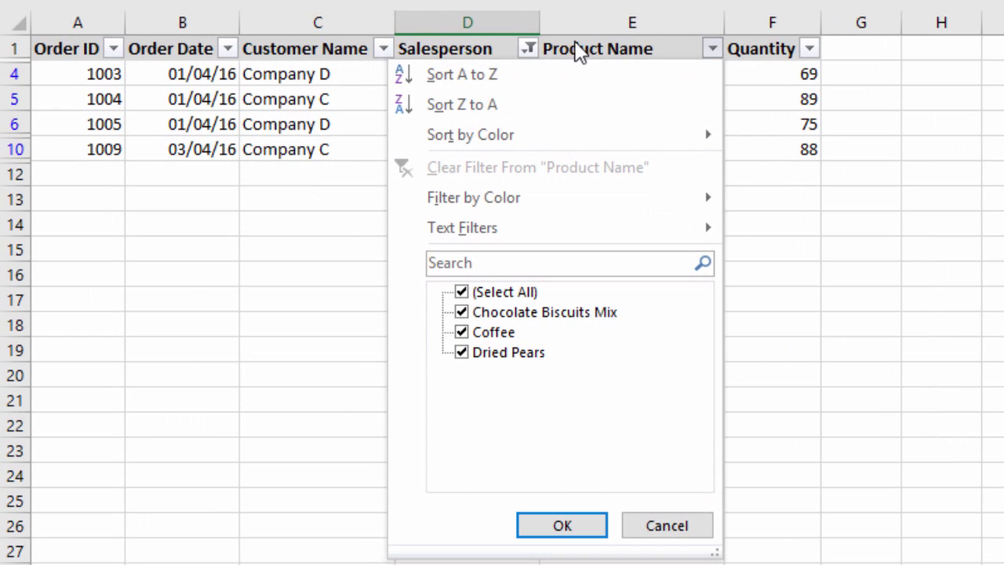
{"action": "left_click", "coordinate": [228, 51]}
{"action": "left_click", "coordinate": [228, 49]}
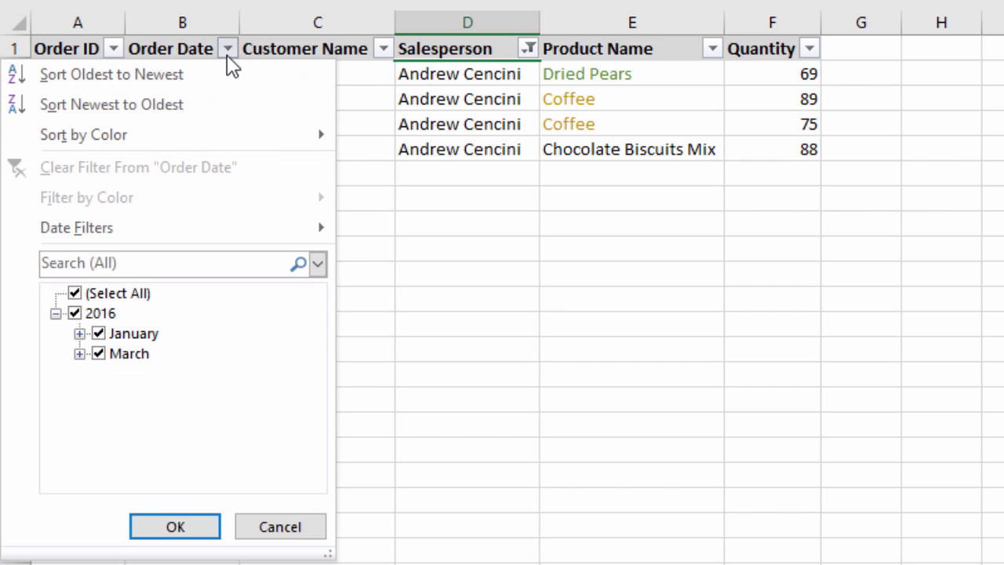
{"action": "left_click", "coordinate": [229, 67]}
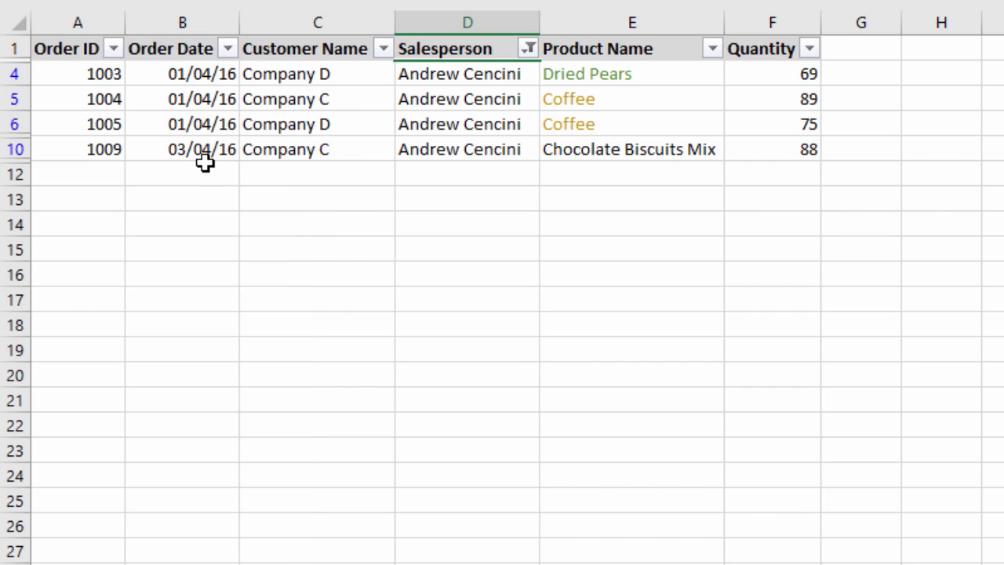
{"action": "left_click", "coordinate": [228, 50]}
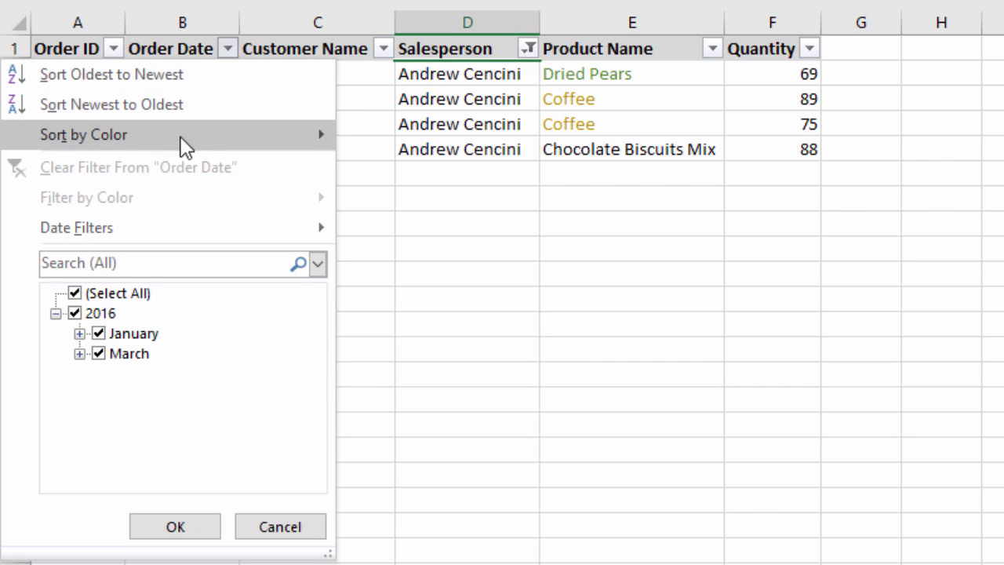
{"action": "mouse_move", "coordinate": [164, 231]}
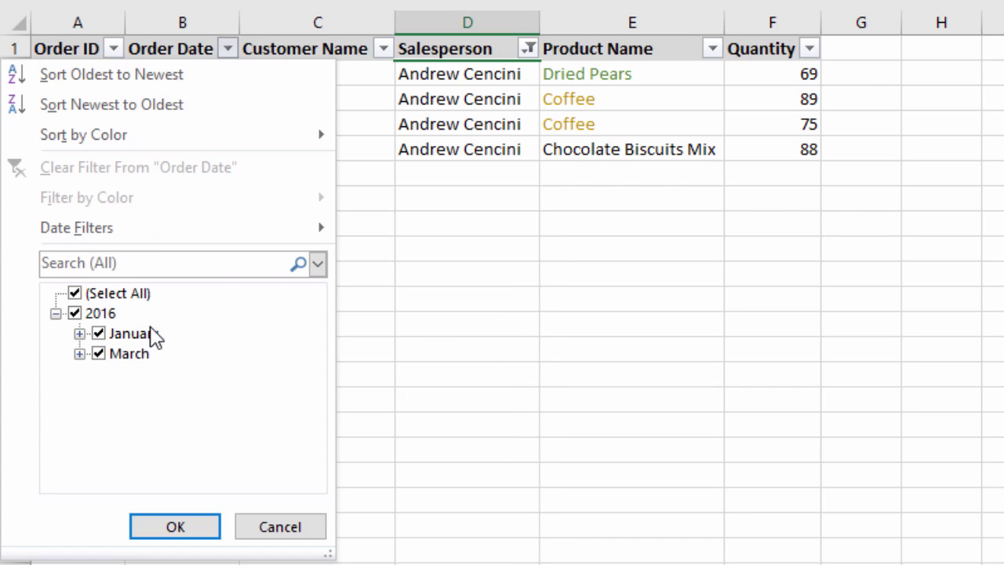
Expand the January and March groups in the Order Date filter list to examine the days available, and close the list without filtering.
{"action": "left_click", "coordinate": [79, 333]}
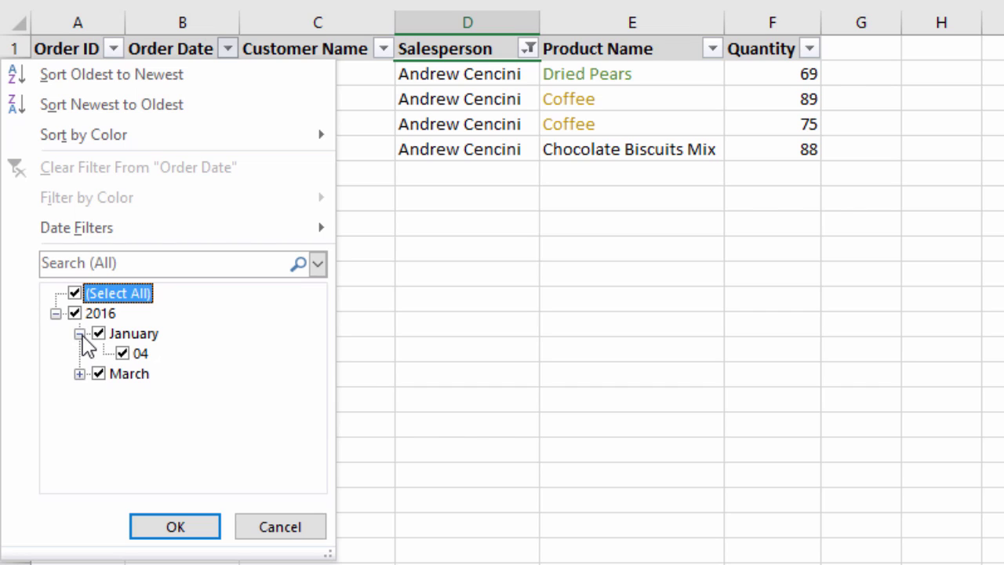
{"action": "left_click", "coordinate": [80, 374]}
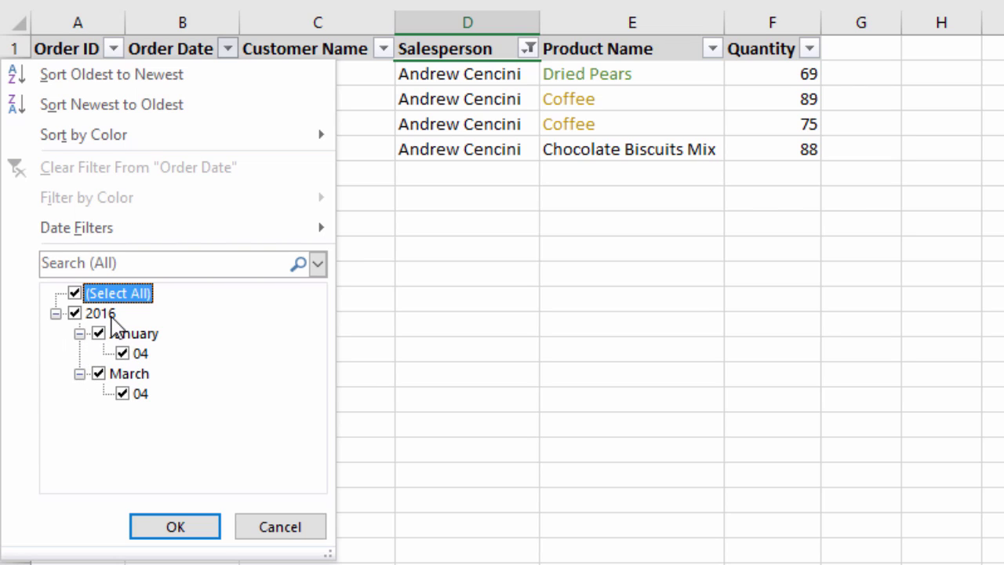
{"action": "left_click", "coordinate": [225, 51]}
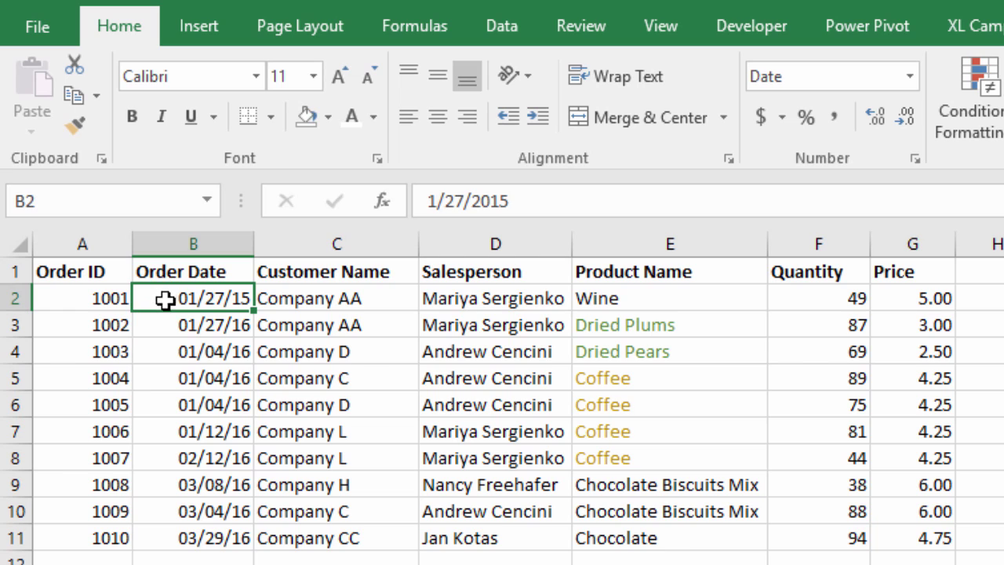
Convert the unfiltered order data in A1:G11 on the Table sheet into a table with headers.
{"action": "left_click", "coordinate": [201, 38]}
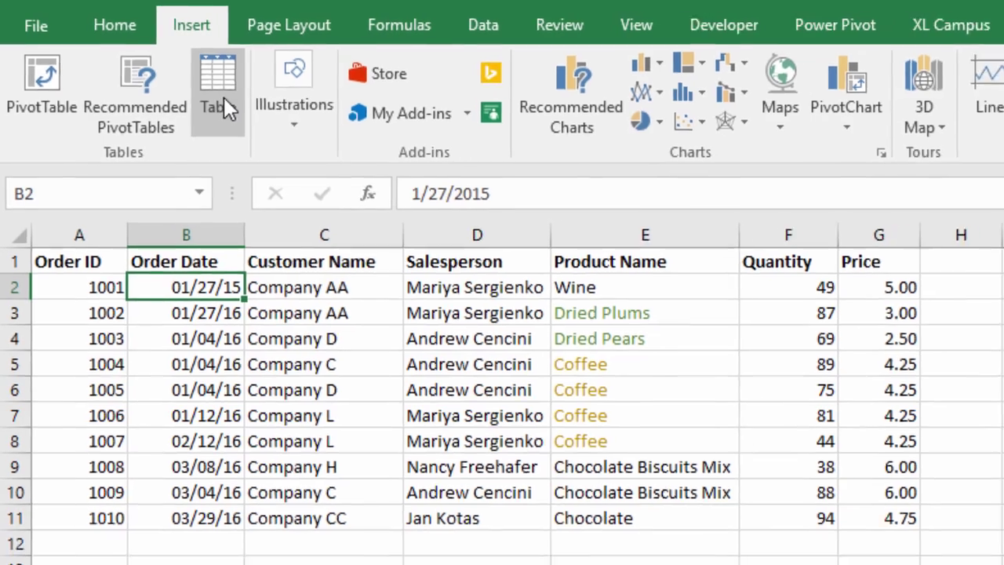
{"action": "left_click", "coordinate": [227, 99]}
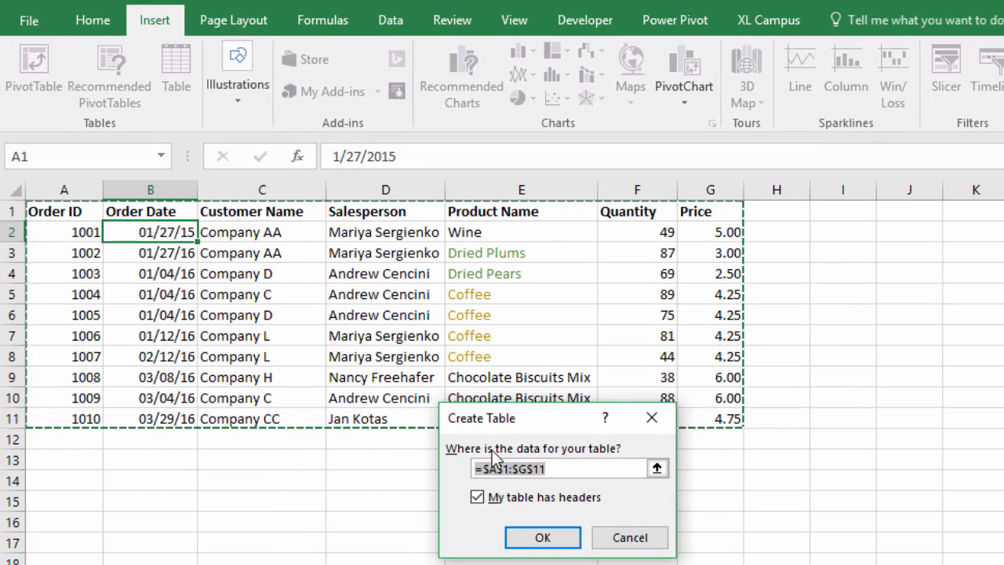
{"action": "left_click", "coordinate": [531, 540]}
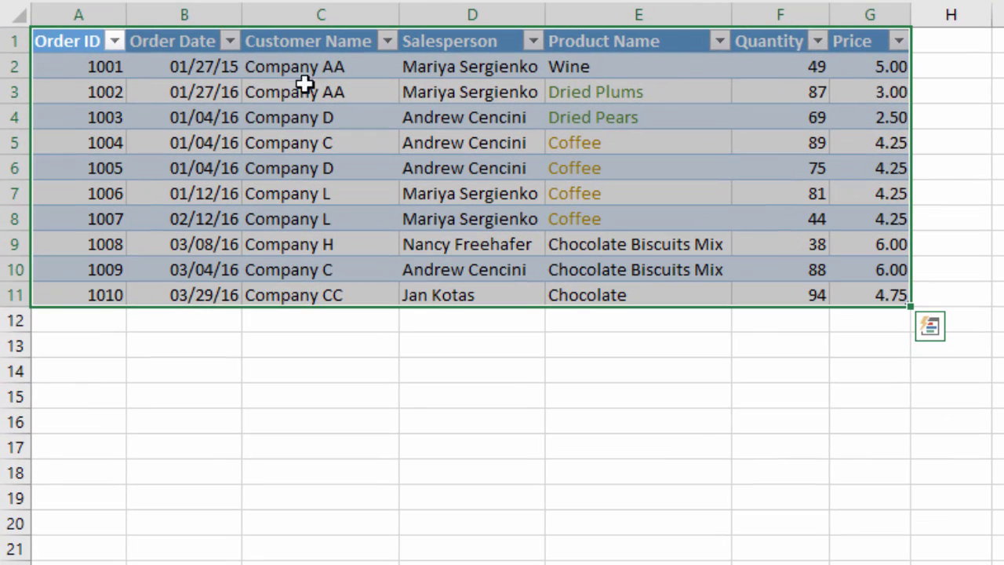
Examine the filter list of the Customer Name column in the new table and close it without filtering.
{"action": "left_click", "coordinate": [301, 158]}
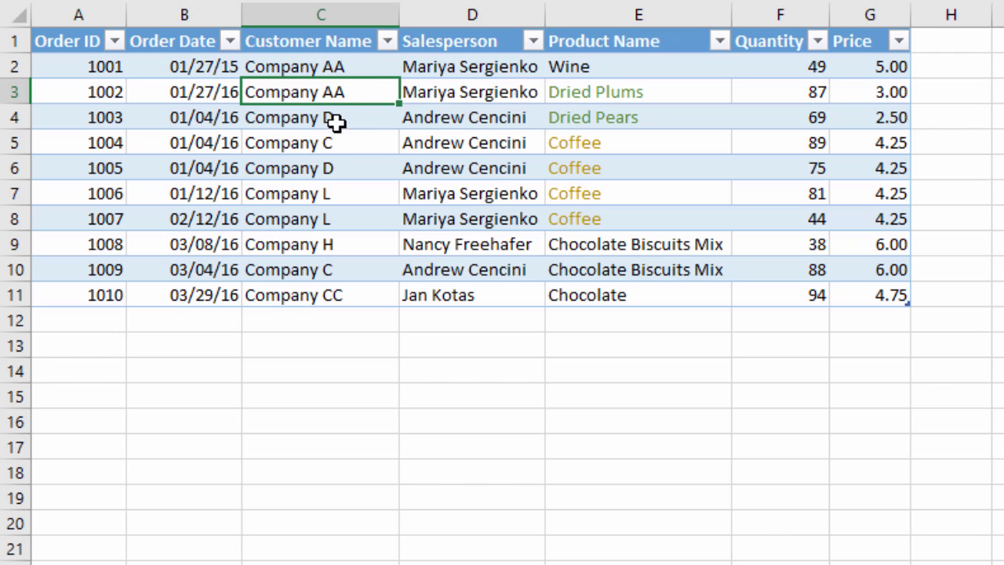
{"action": "left_click", "coordinate": [387, 41]}
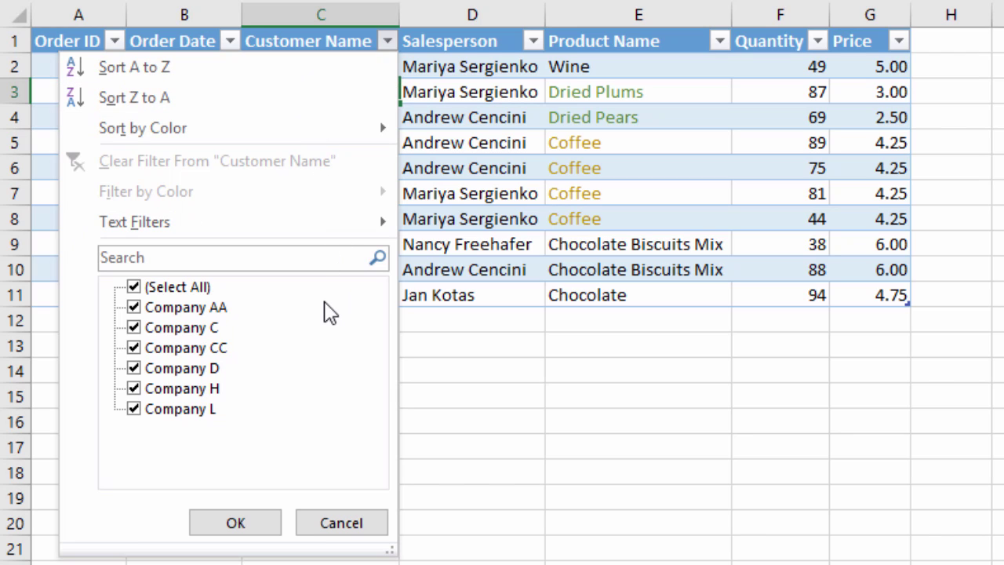
{"action": "left_click", "coordinate": [361, 86]}
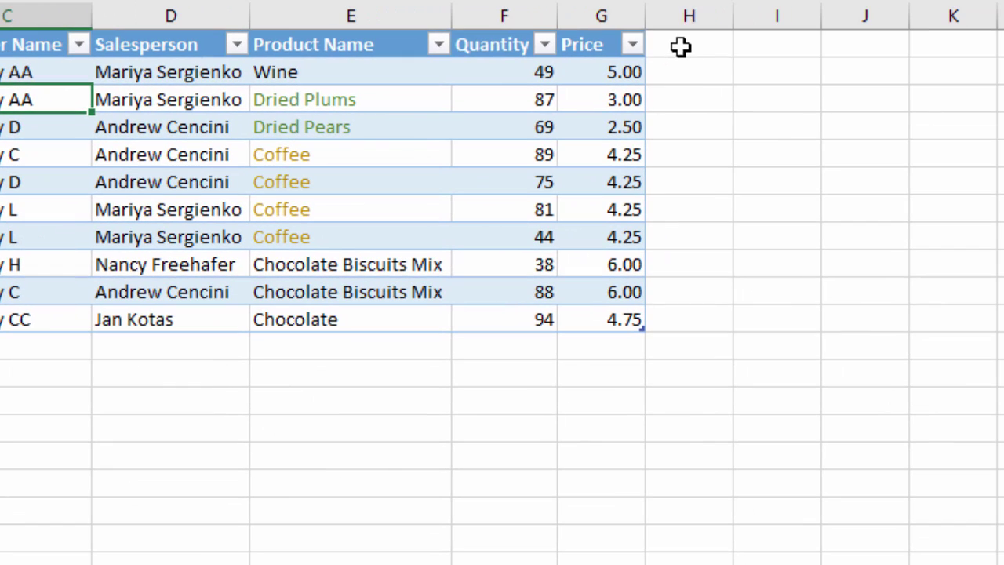
Add a Revenue column beside Price by entering its header in H1, and check the filter list of the new column.
{"action": "left_click", "coordinate": [942, 41]}
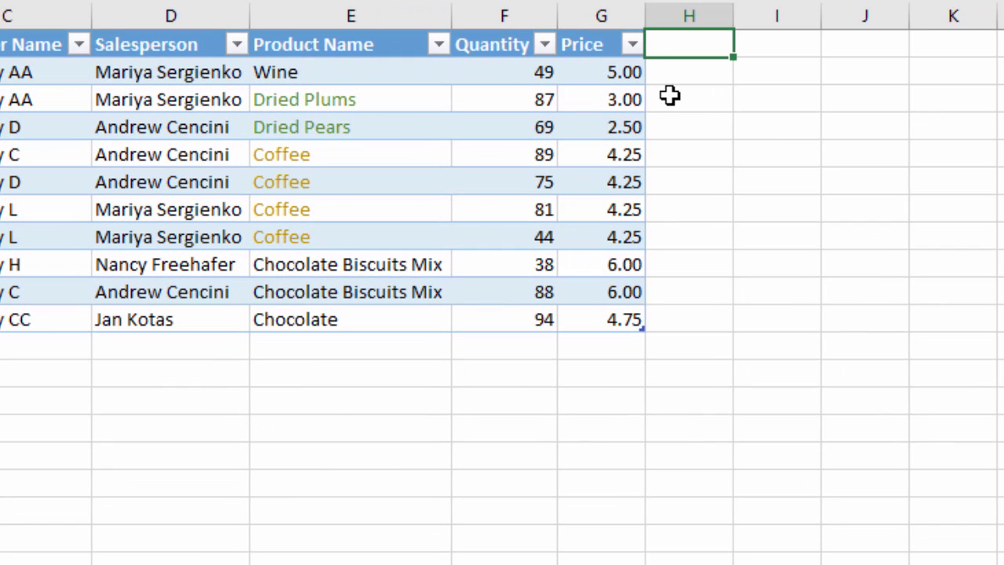
{"action": "type", "text": "Revenue"}
{"action": "key", "text": "Return"}
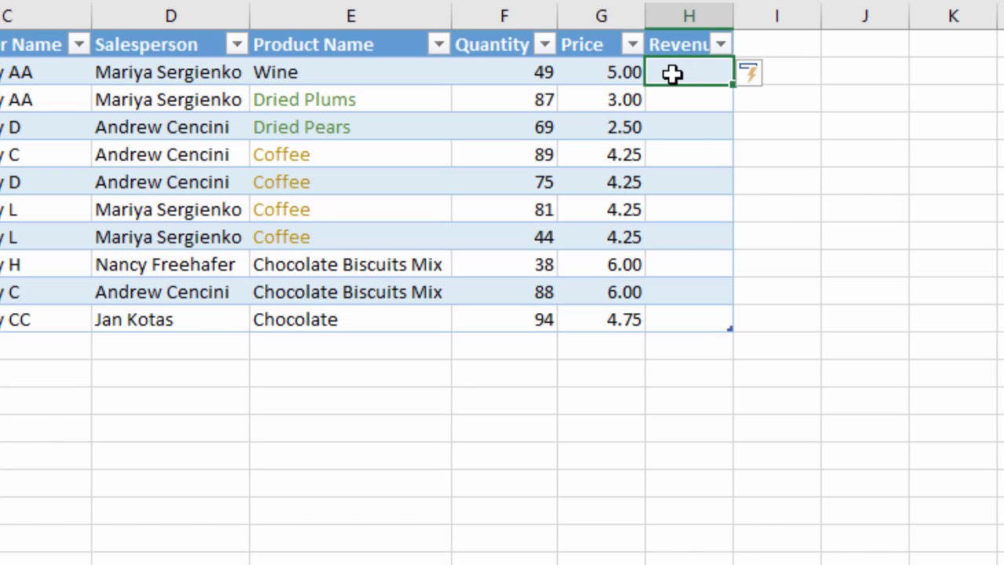
{"action": "left_click", "coordinate": [722, 47]}
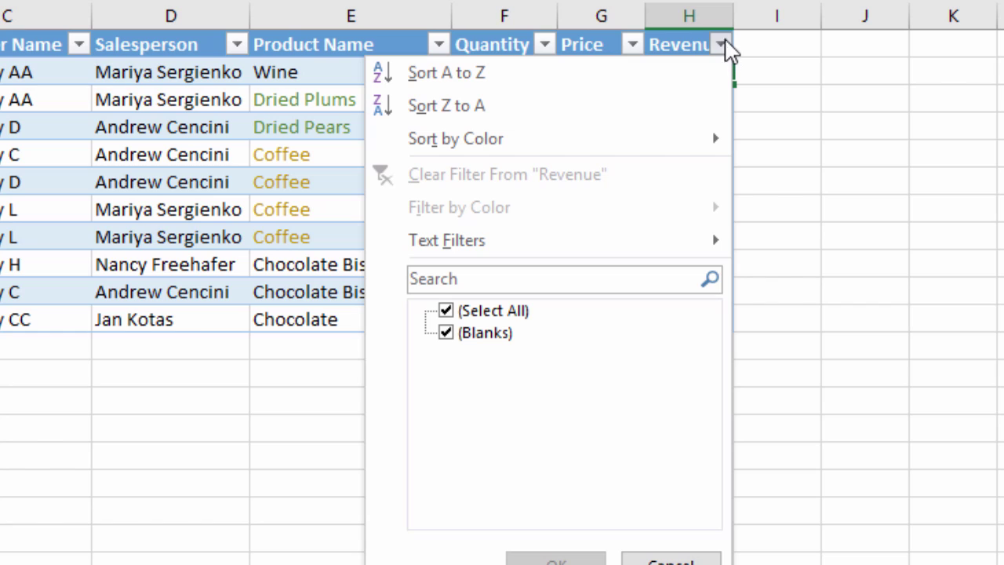
{"action": "left_click", "coordinate": [722, 45]}
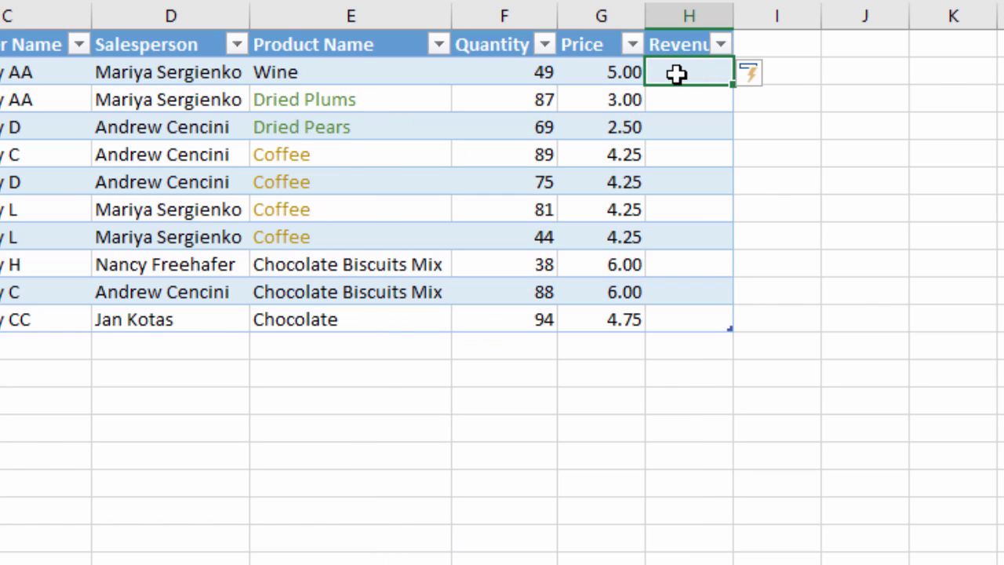
{"action": "type", "text": "="}
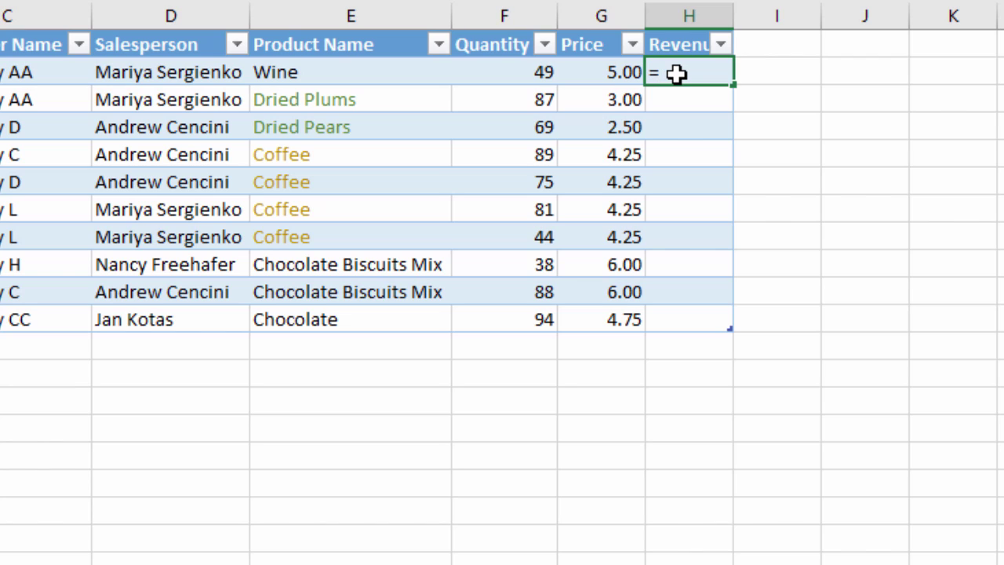
{"action": "key", "text": "Left"}
{"action": "key", "text": "Left"}
{"action": "key", "text": "Left"}
{"action": "key", "text": "Right"}
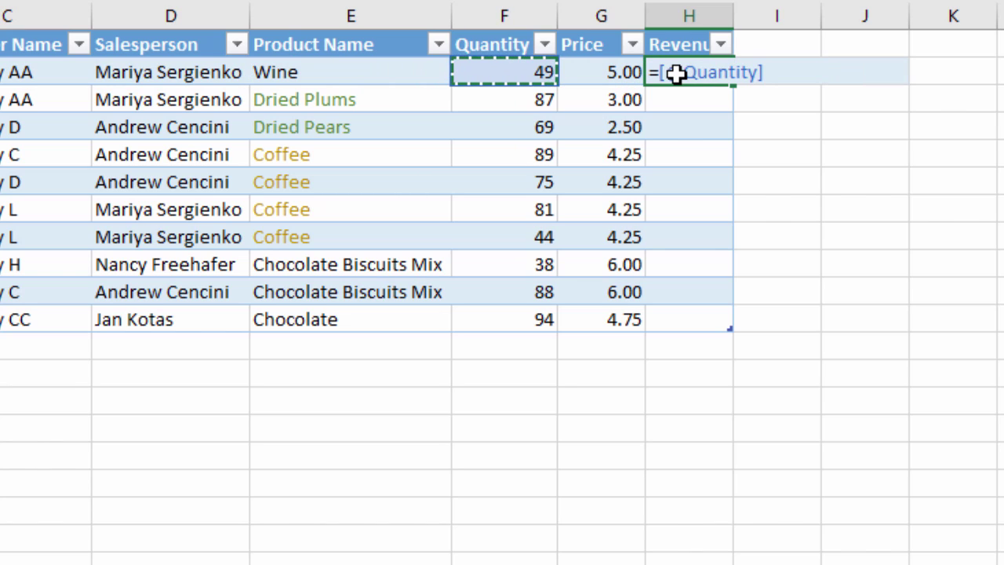
{"action": "type", "text": "*"}
{"action": "key", "text": "Left"}
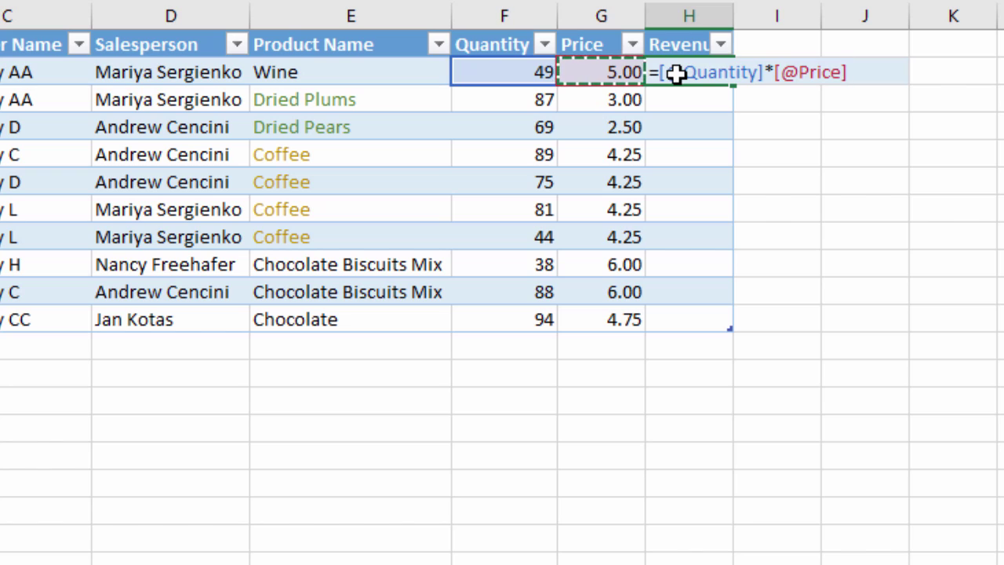
{"action": "key", "text": "Return"}
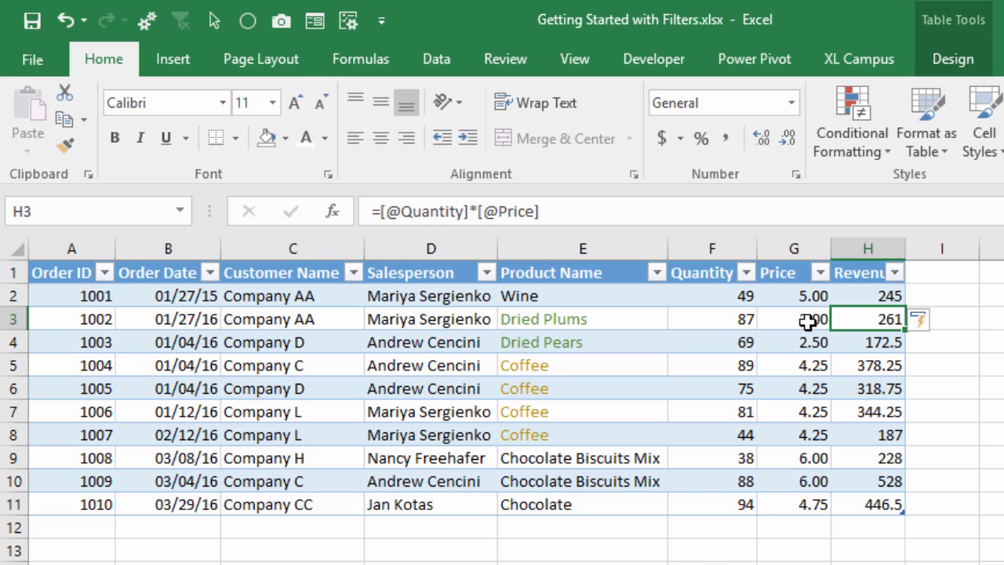
Add a total row to the order table and set its Revenue cell to the Sum function.
{"action": "left_click", "coordinate": [800, 296]}
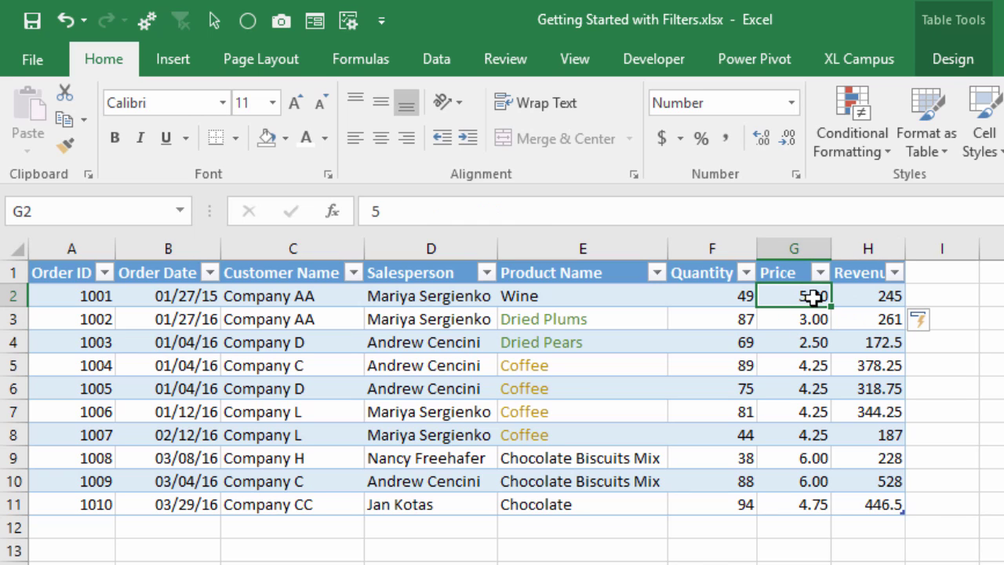
{"action": "left_click", "coordinate": [953, 59]}
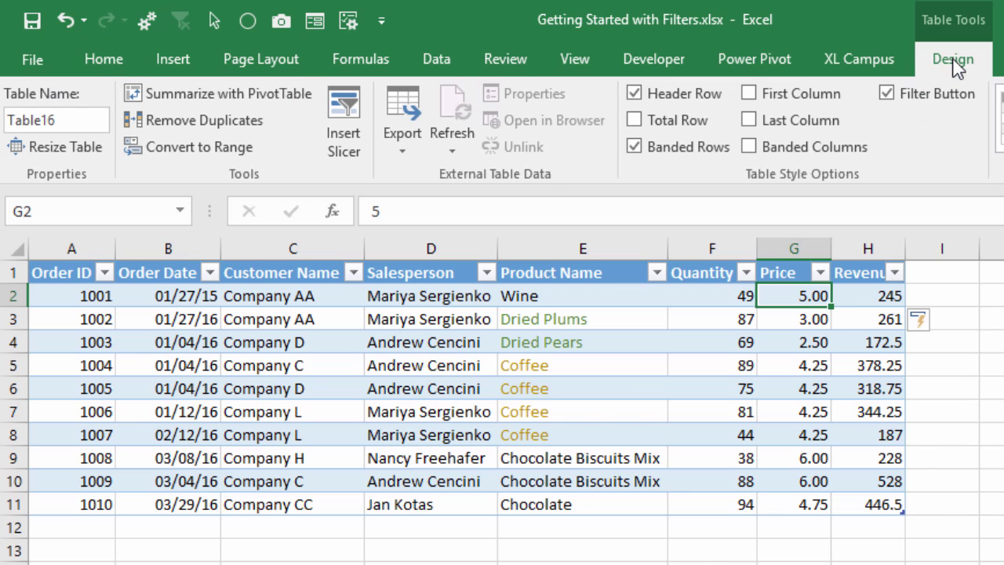
{"action": "left_click", "coordinate": [635, 122]}
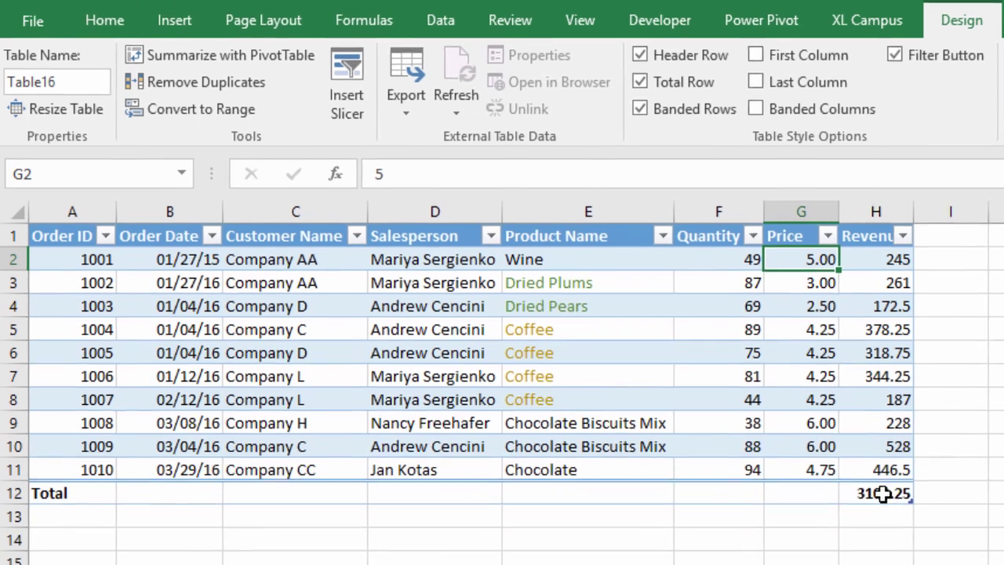
{"action": "left_click", "coordinate": [886, 528]}
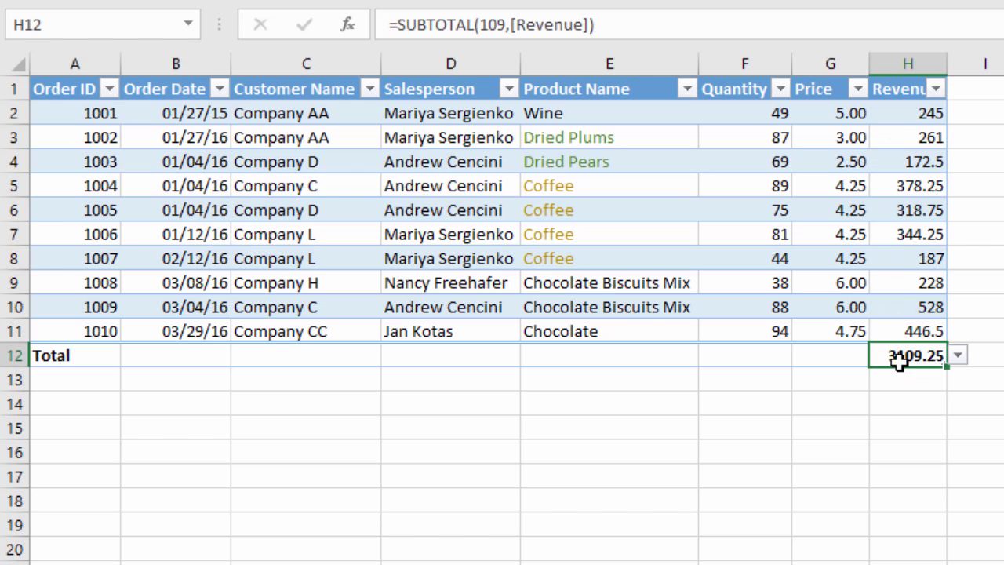
{"action": "left_click", "coordinate": [959, 357]}
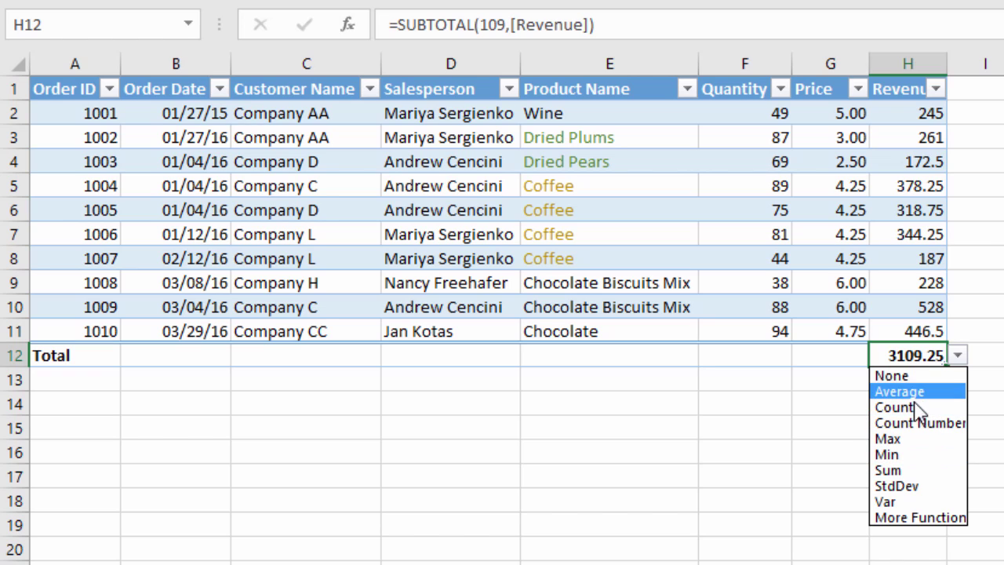
{"action": "left_click", "coordinate": [910, 473]}
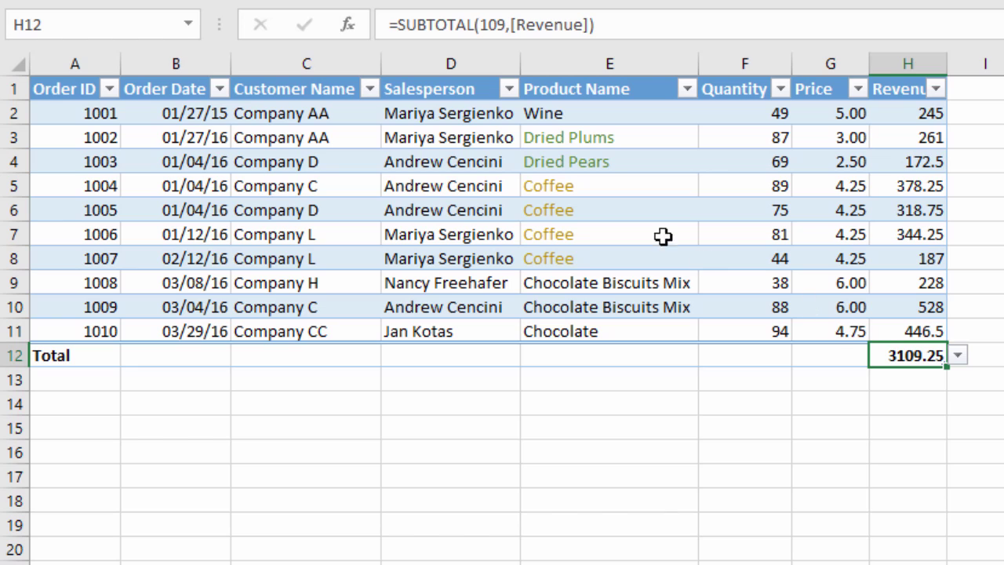
Filter the table's Salesperson column to show only the first salesperson in the value list, and compare the visible Revenue rows with the total.
{"action": "left_click", "coordinate": [509, 88]}
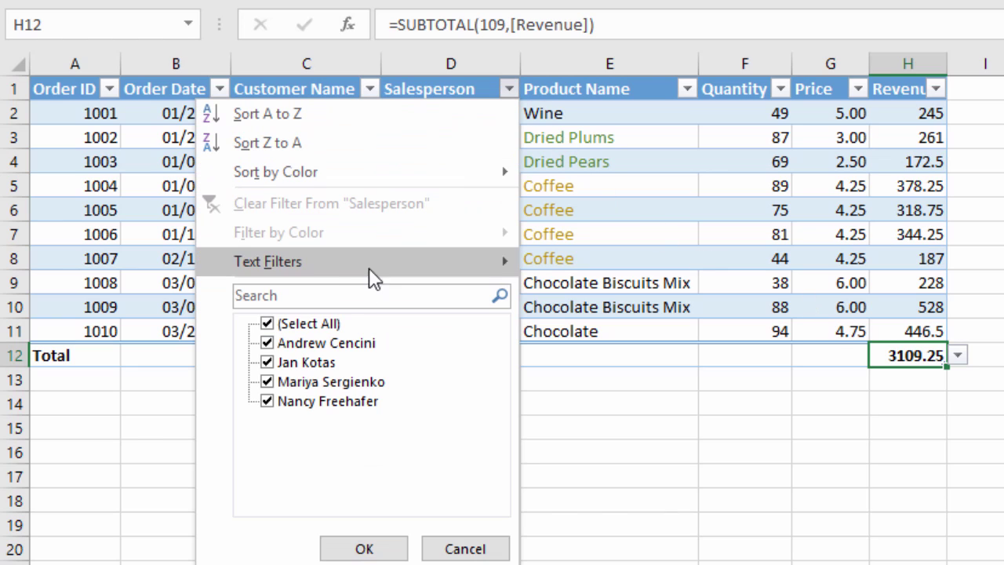
{"action": "left_click", "coordinate": [329, 324]}
{"action": "left_click", "coordinate": [318, 345]}
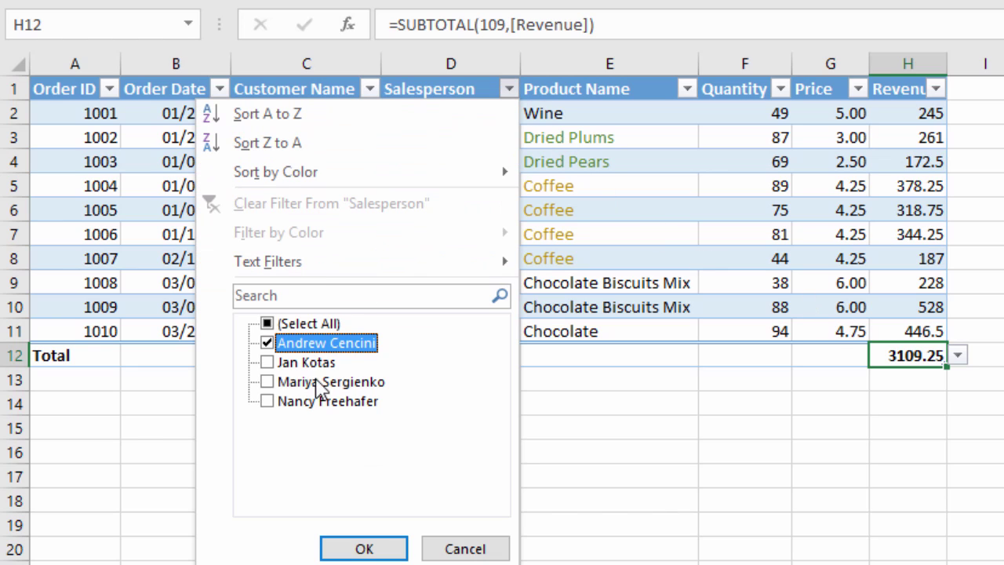
{"action": "left_click", "coordinate": [371, 549]}
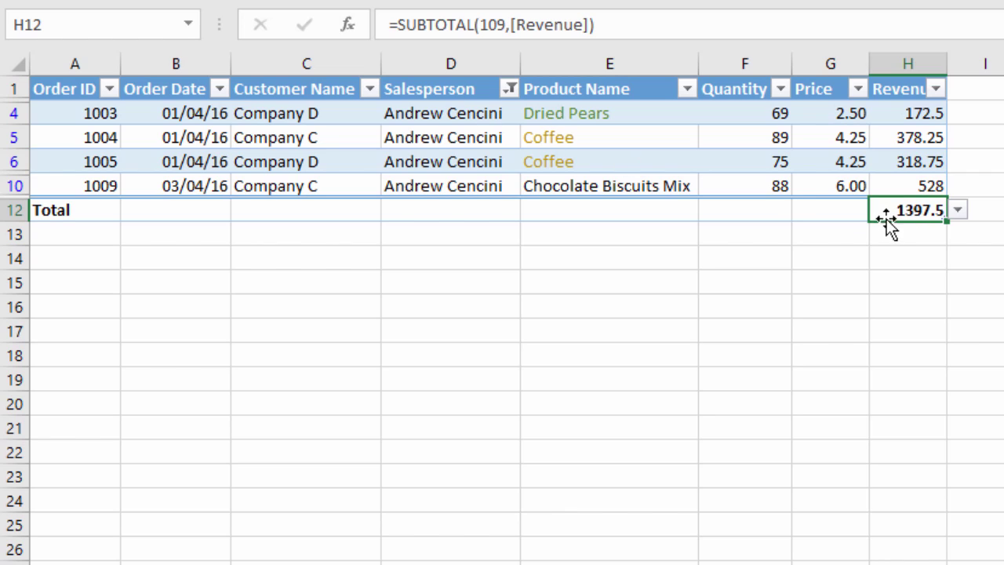
{"action": "left_click_drag", "start_coordinate": [913, 110], "coordinate": [924, 181]}
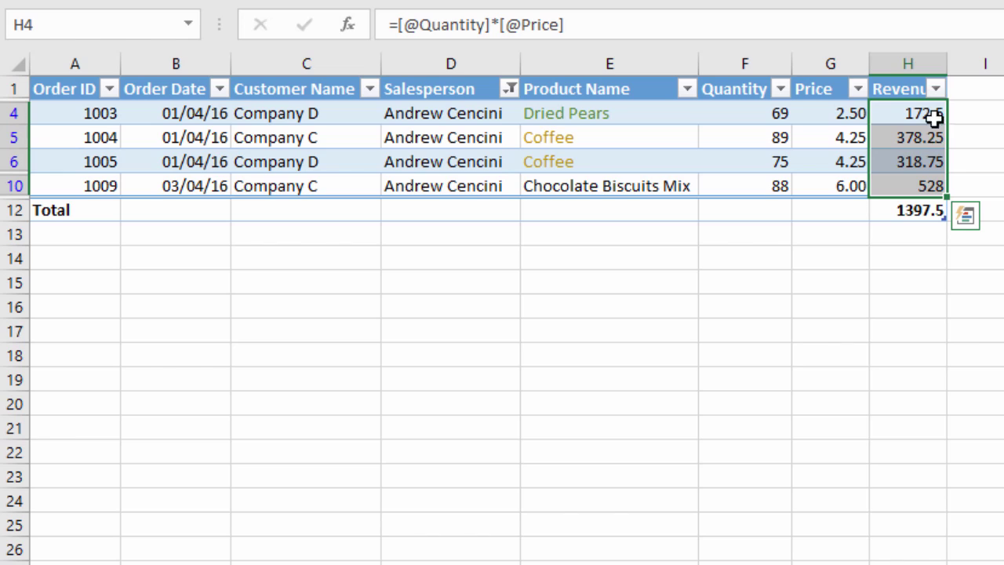
{"action": "left_click", "coordinate": [886, 212]}
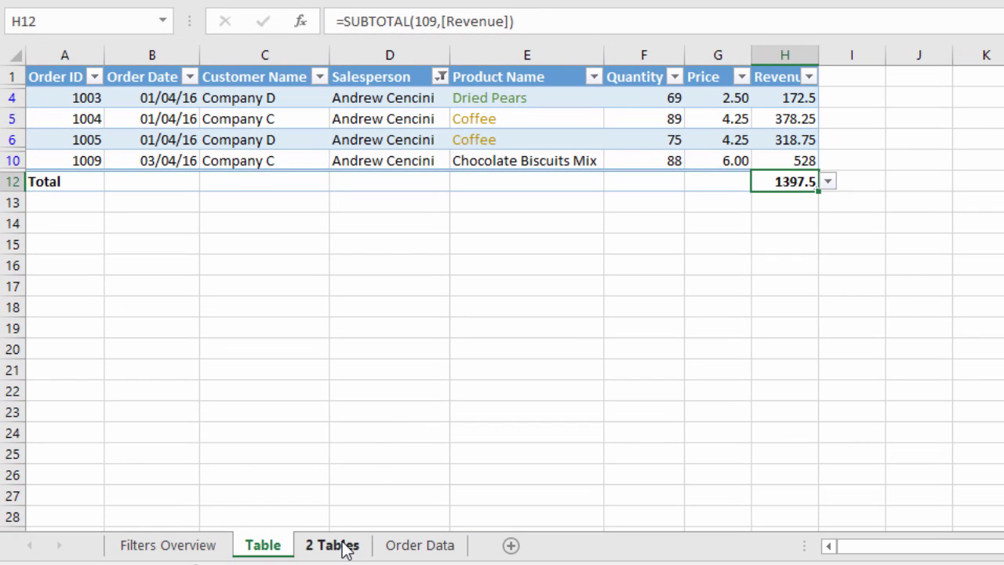
On the 2 Tables sheet, filter the Fiscal Qtr column of the month table to show only Q1.
{"action": "left_click", "coordinate": [342, 547]}
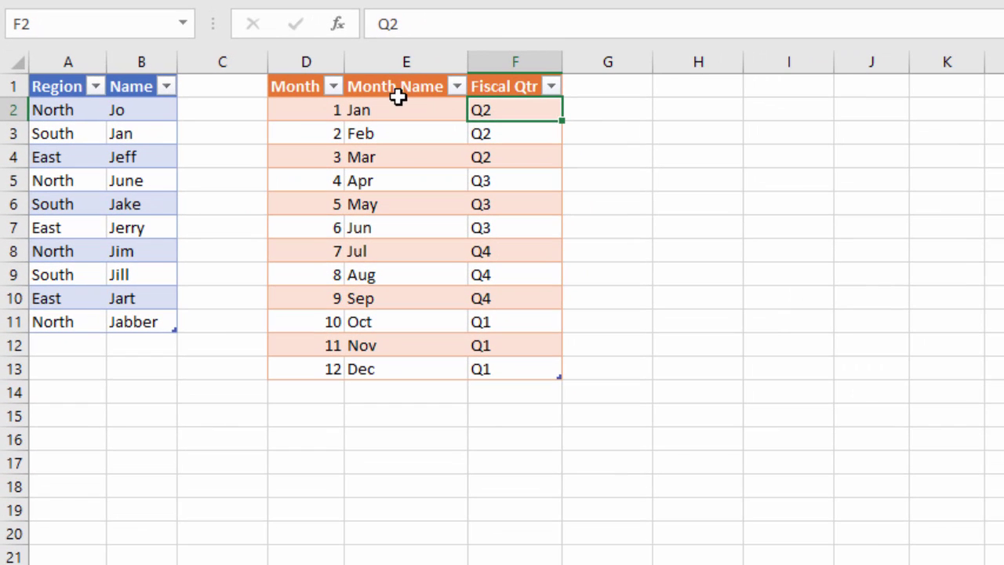
{"action": "left_click", "coordinate": [456, 87]}
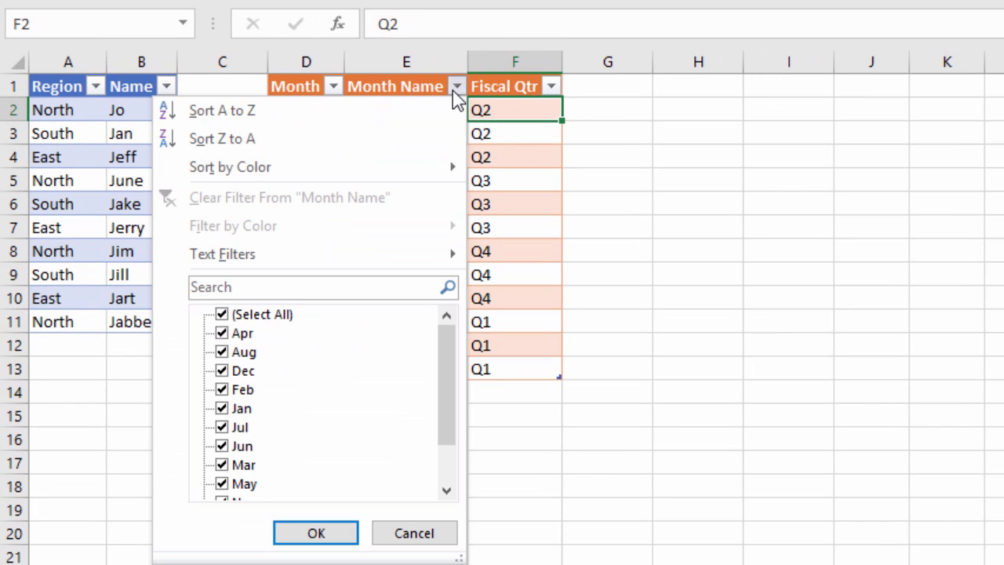
{"action": "left_click", "coordinate": [553, 88]}
{"action": "left_click", "coordinate": [553, 88]}
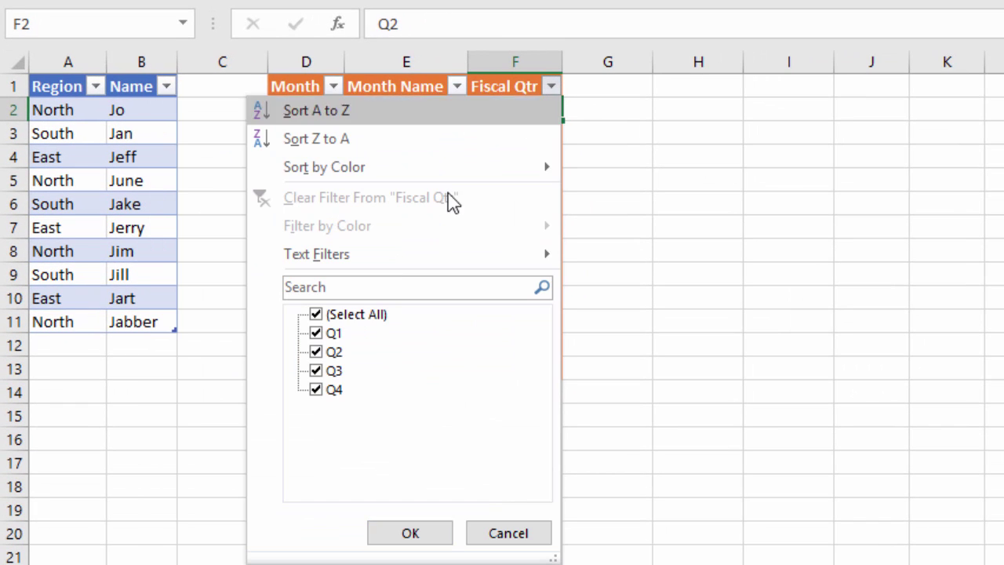
{"action": "left_click", "coordinate": [357, 314]}
{"action": "left_click", "coordinate": [336, 332]}
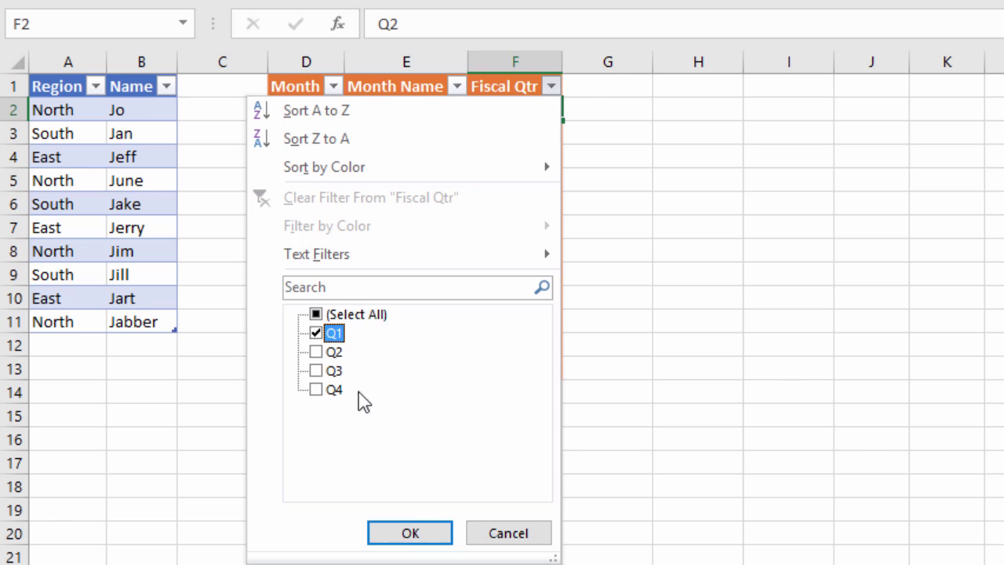
{"action": "left_click", "coordinate": [409, 533]}
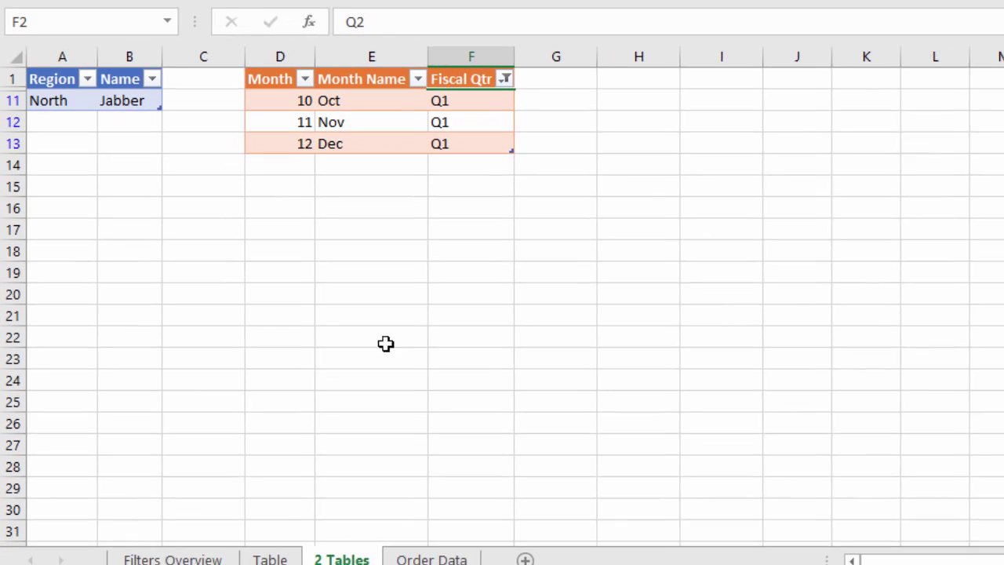
Go to the Order Data sheet and examine the active filter on the Customer Name column.
{"action": "left_click", "coordinate": [210, 549]}
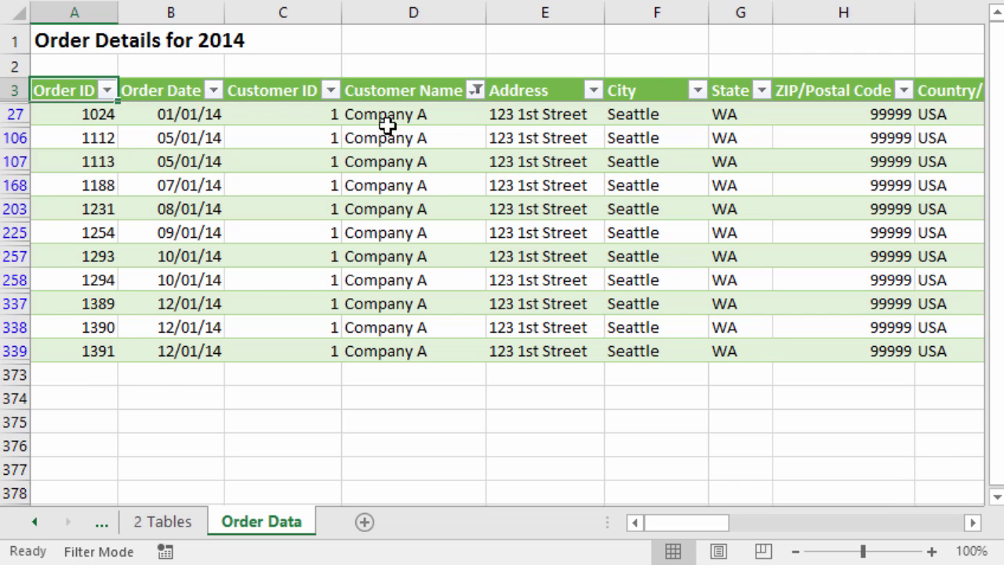
{"action": "mouse_move", "coordinate": [479, 104]}
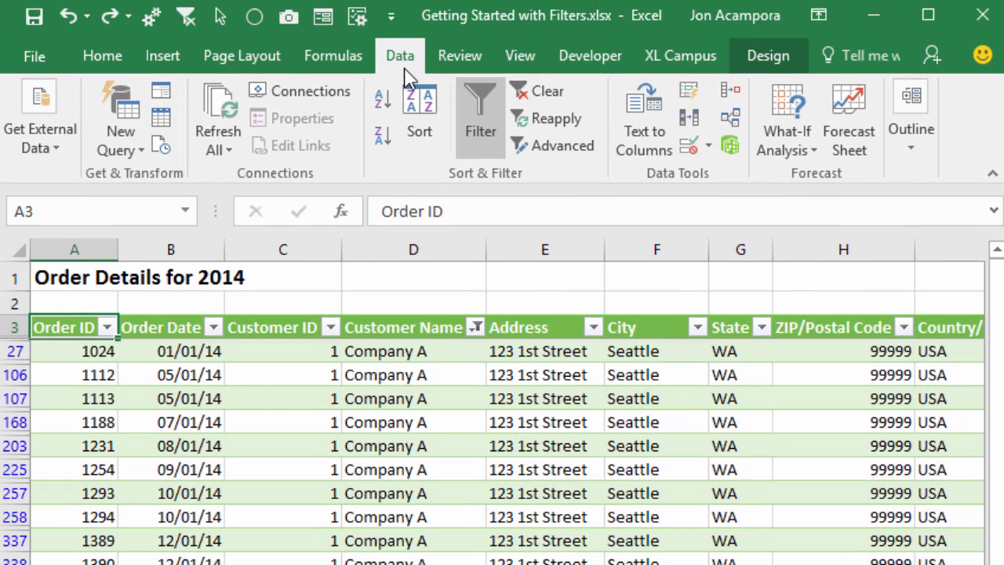
Clear all filters from the order table at once, and undo the clearing.
{"action": "left_click", "coordinate": [549, 91]}
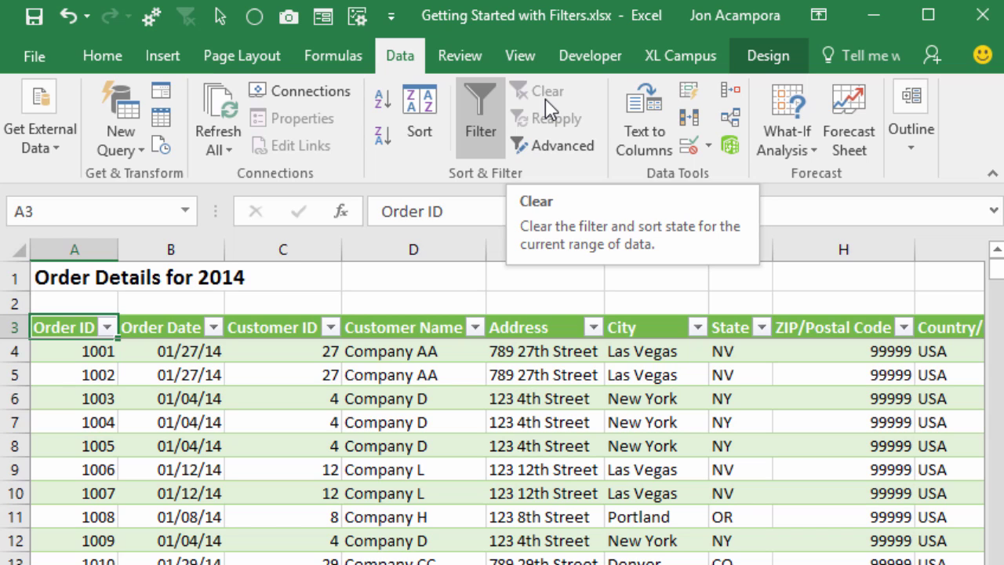
{"action": "left_click", "coordinate": [69, 19]}
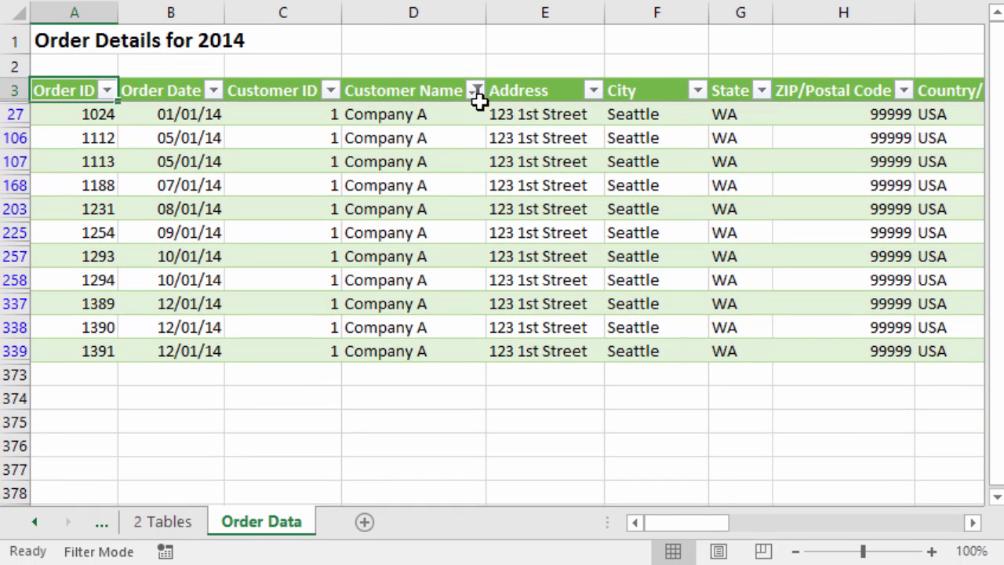
Examine the order table's header row from Customer Name through Shipping Fee for columns with active filters, and return to the first column.
{"action": "mouse_move", "coordinate": [479, 104]}
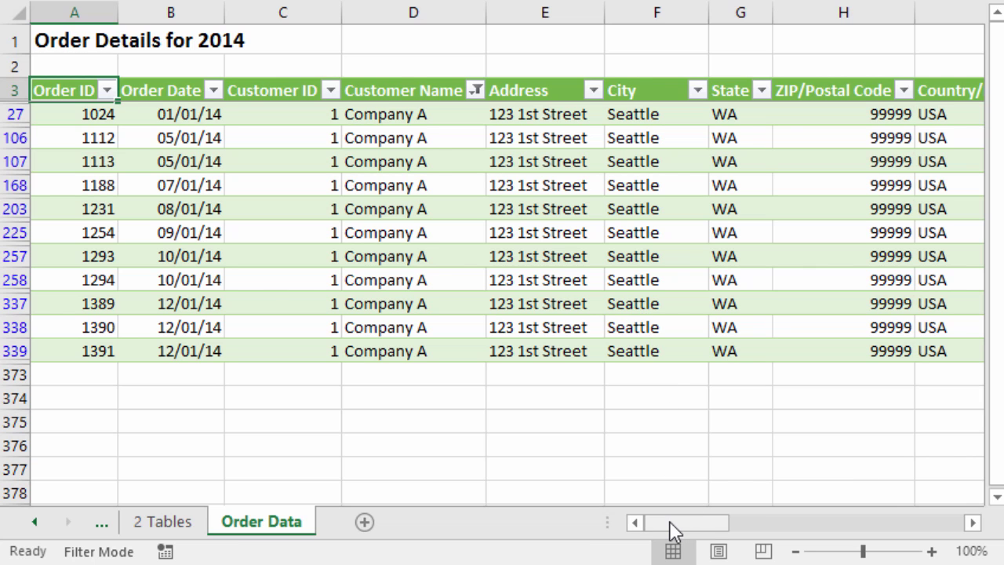
{"action": "left_click_drag", "start_coordinate": [670, 529], "coordinate": [827, 544]}
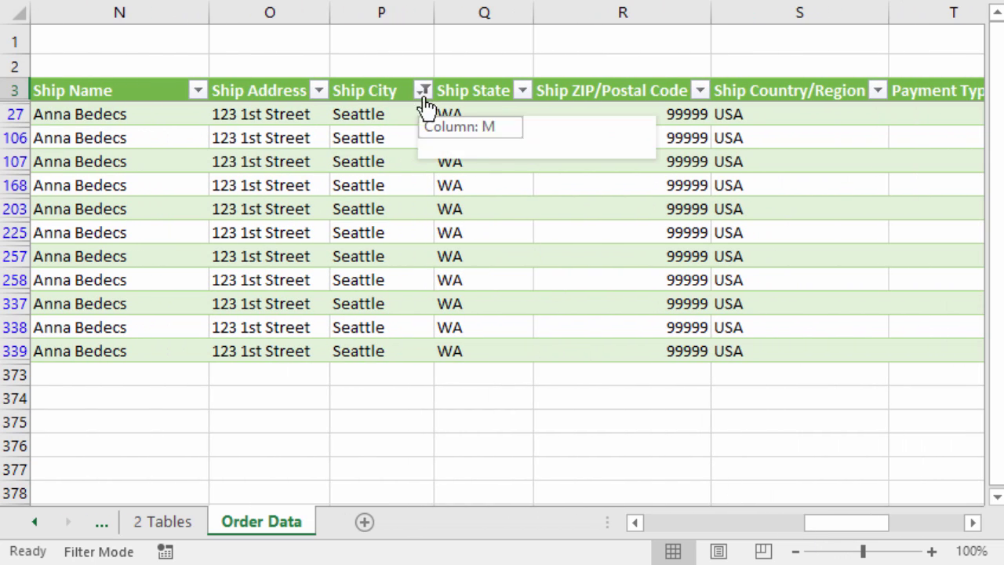
{"action": "mouse_move", "coordinate": [428, 102]}
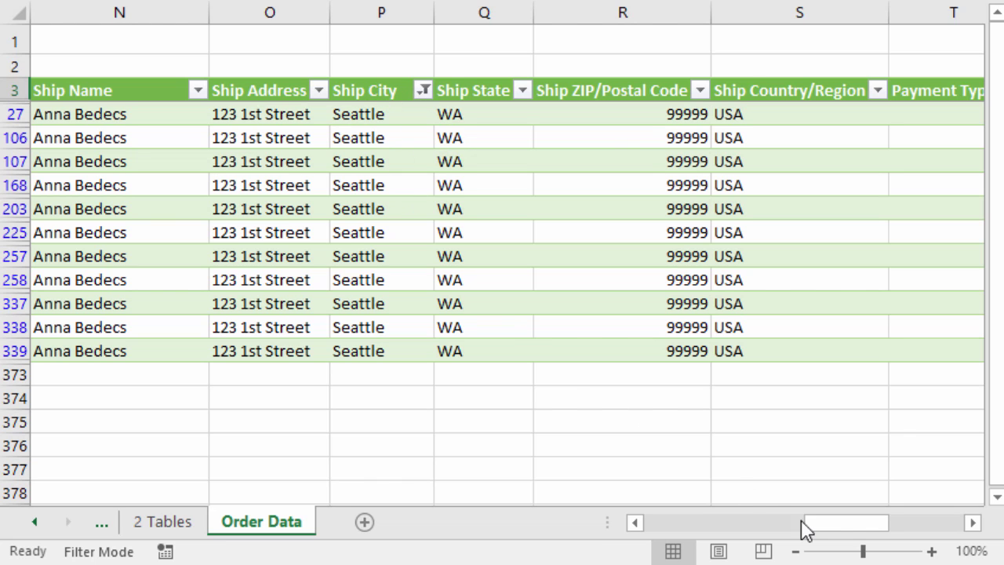
{"action": "left_click_drag", "start_coordinate": [804, 531], "coordinate": [931, 538]}
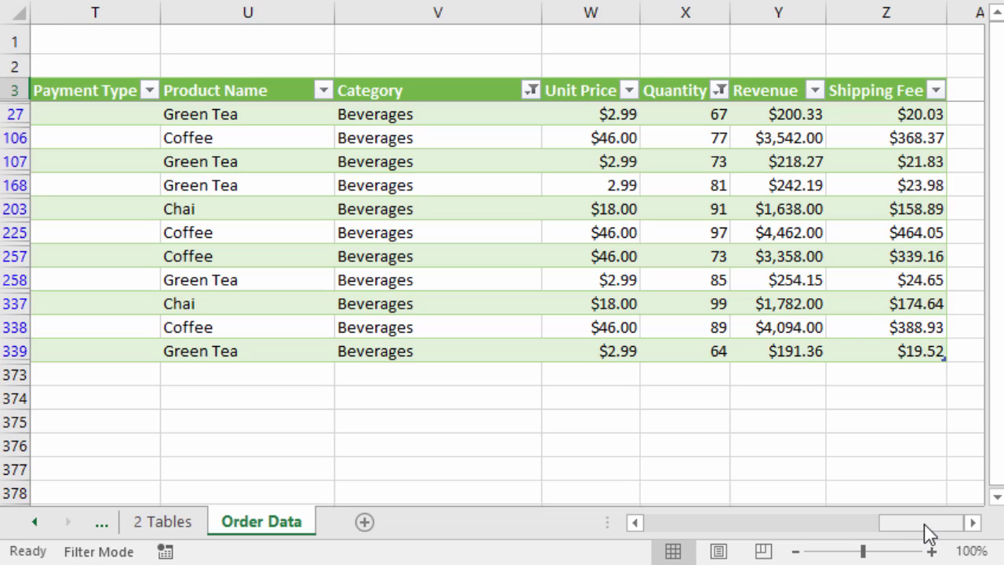
{"action": "left_click_drag", "start_coordinate": [934, 530], "coordinate": [682, 545]}
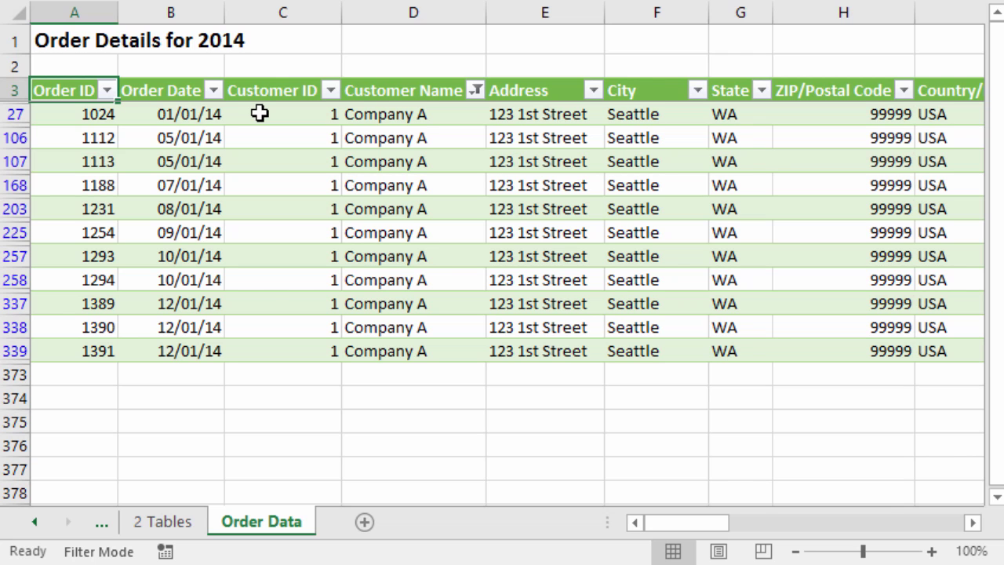
Page across the order table one screen at a time to Product Name, checking the headers for filters, and page back to Order ID.
{"action": "key", "text": "alt+Page_Down"}
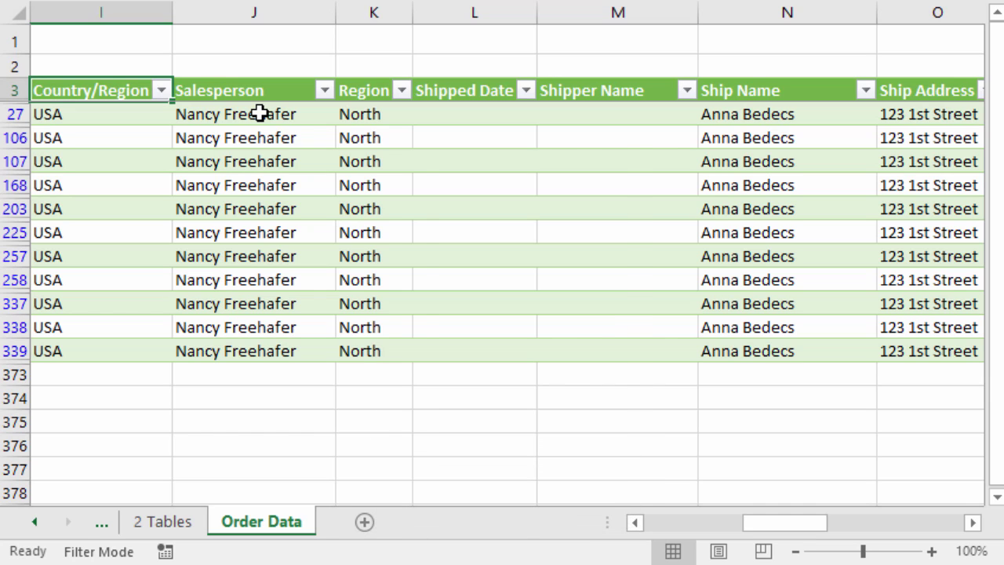
{"action": "key", "text": "alt+Page_Down"}
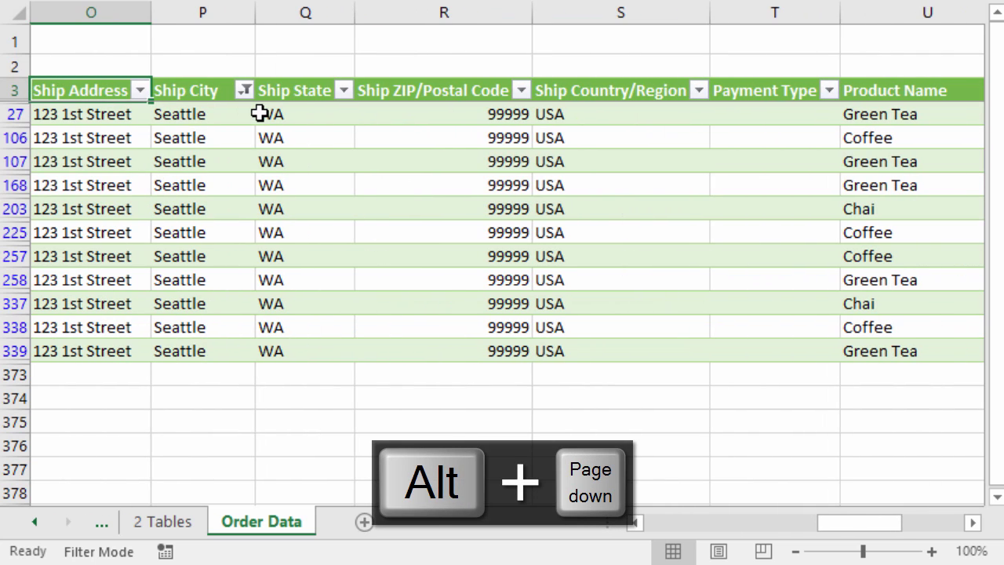
{"action": "key", "text": "alt+Page_Down"}
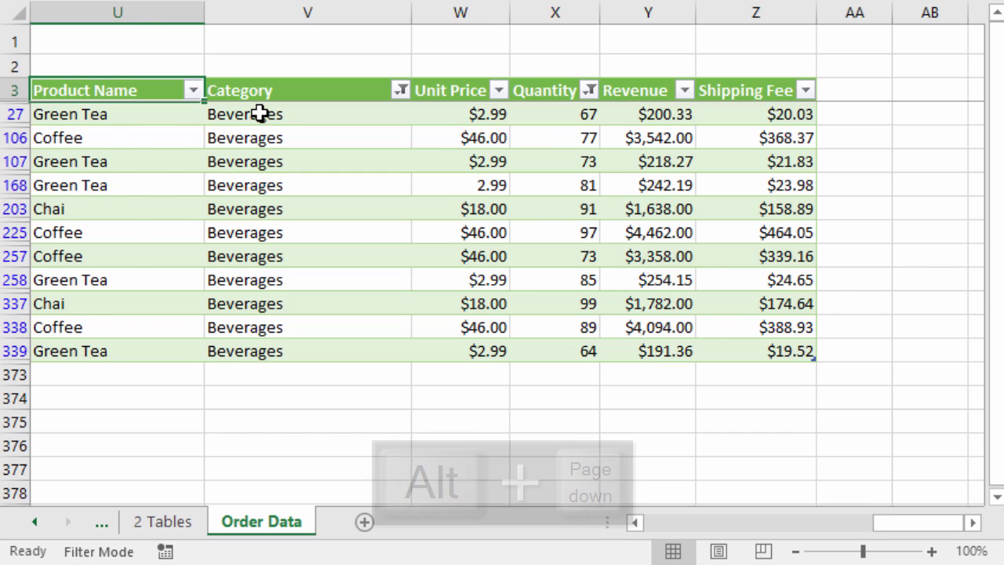
{"action": "key", "text": "alt+Page_Up"}
{"action": "key", "text": "alt+Page_Up"}
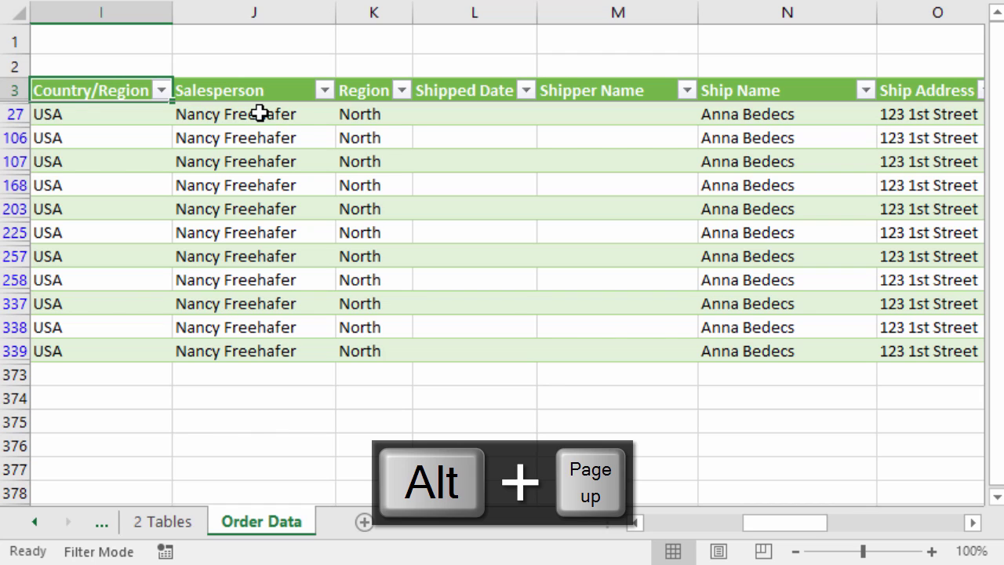
{"action": "key", "text": "alt+Page_Up"}
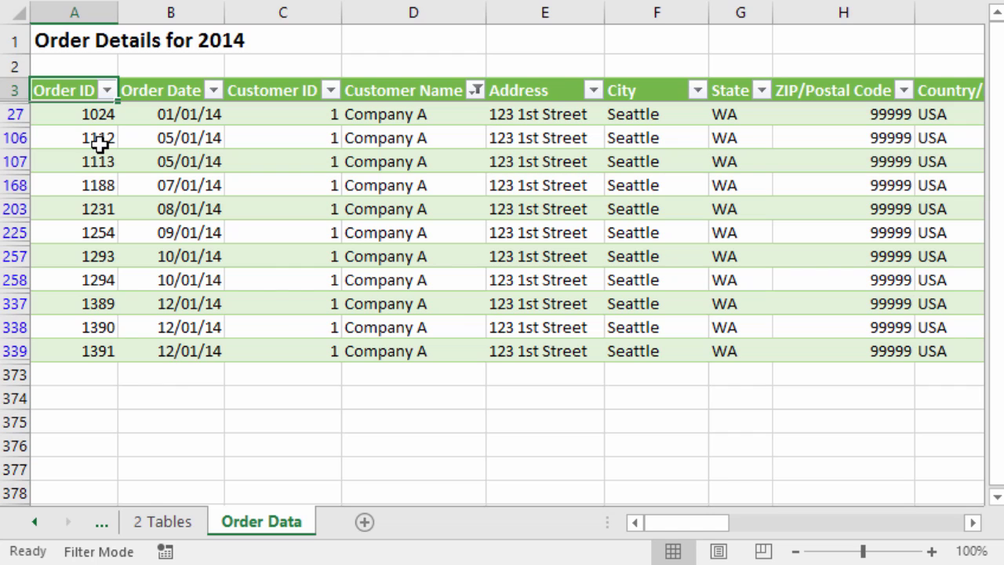
Jump along the header row to the Shipping Fee column and back to Order ID to check both ends for filtered columns.
{"action": "key", "text": "ctrl+Right"}
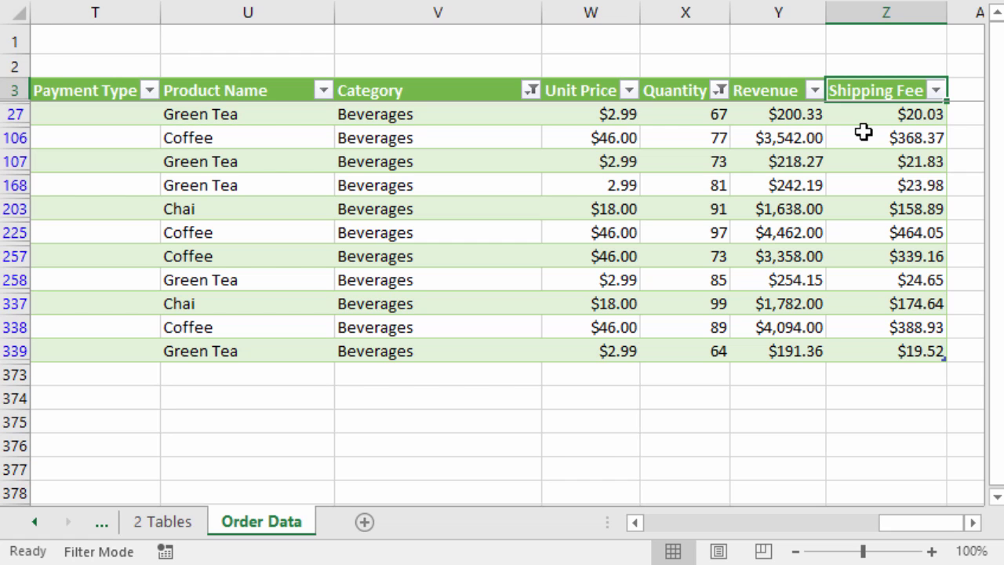
{"action": "key", "text": "ctrl+Left"}
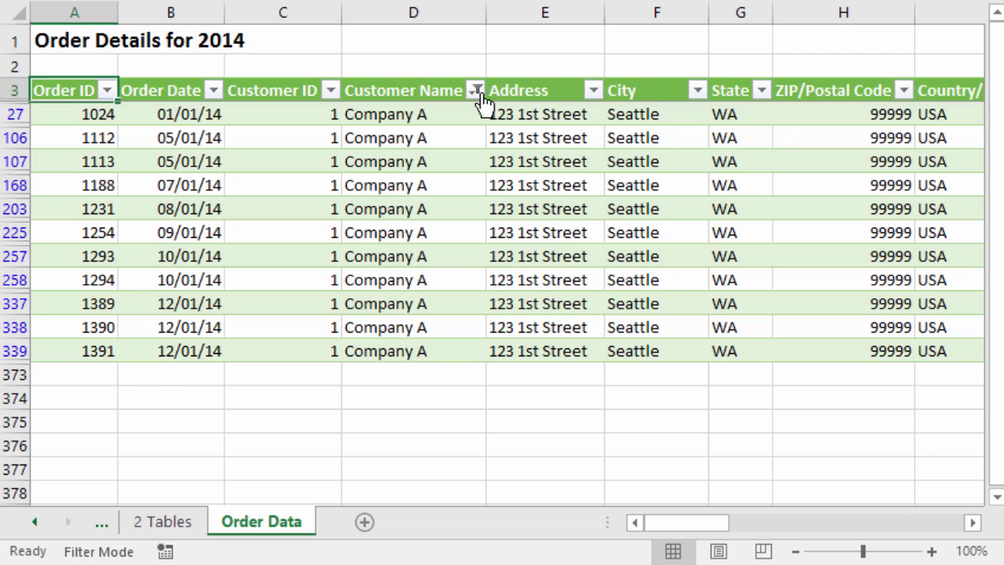
{"action": "mouse_move", "coordinate": [478, 100]}
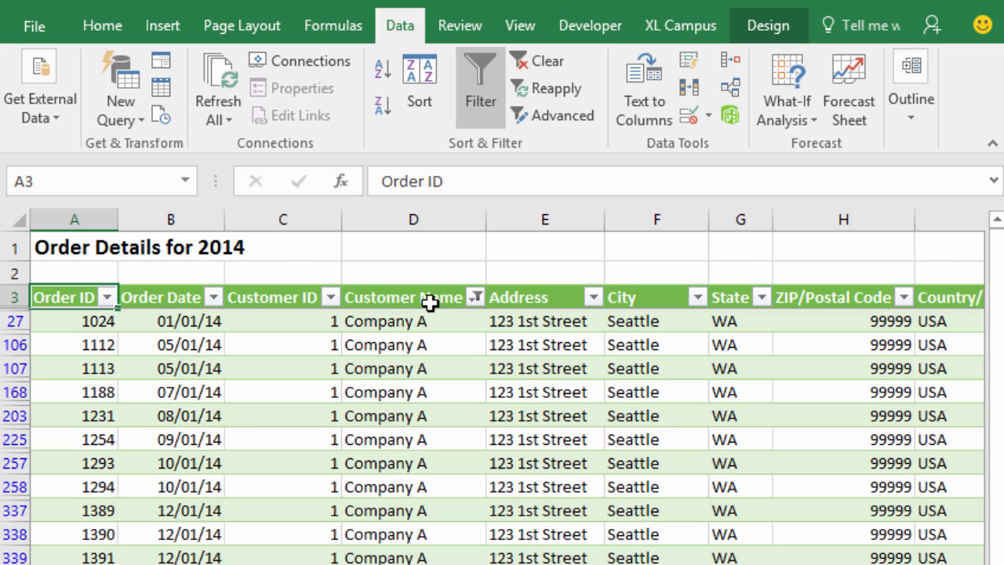
Use Filter Hop to cycle through the filtered columns Customer Name, Ship City, Category and Quantity, continuing around to Ship City again.
{"action": "left_click", "coordinate": [673, 33]}
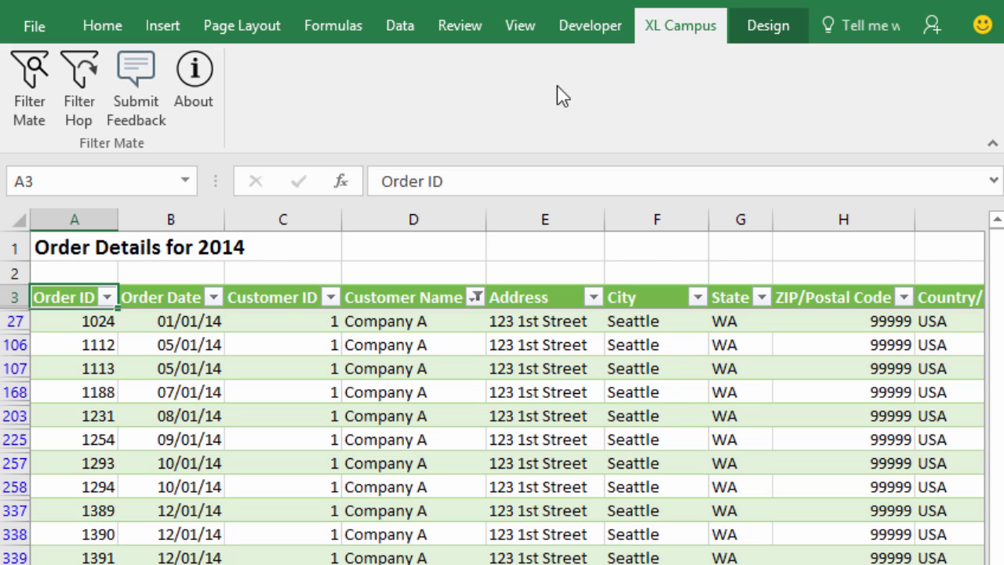
{"action": "left_click", "coordinate": [94, 117]}
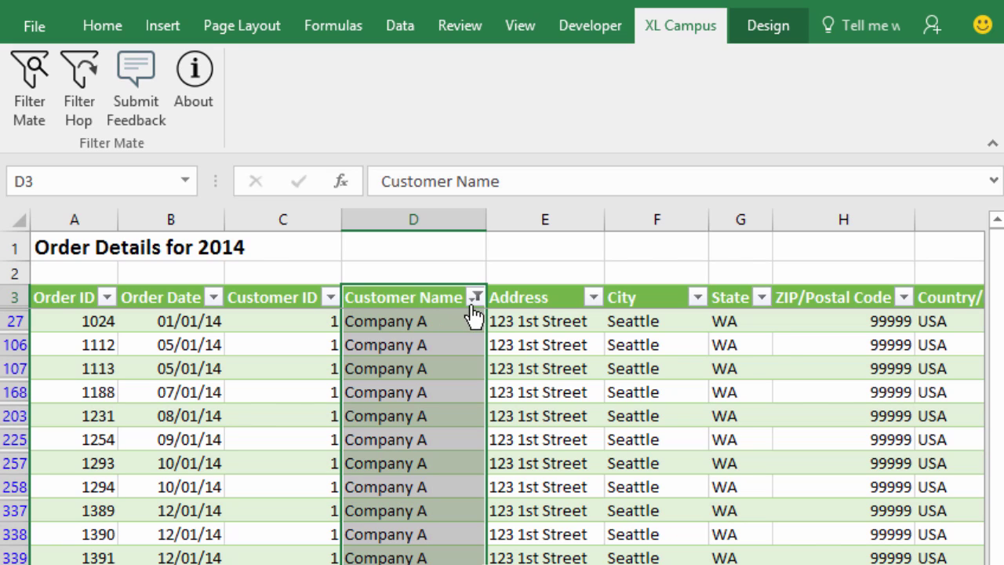
{"action": "left_click", "coordinate": [82, 103]}
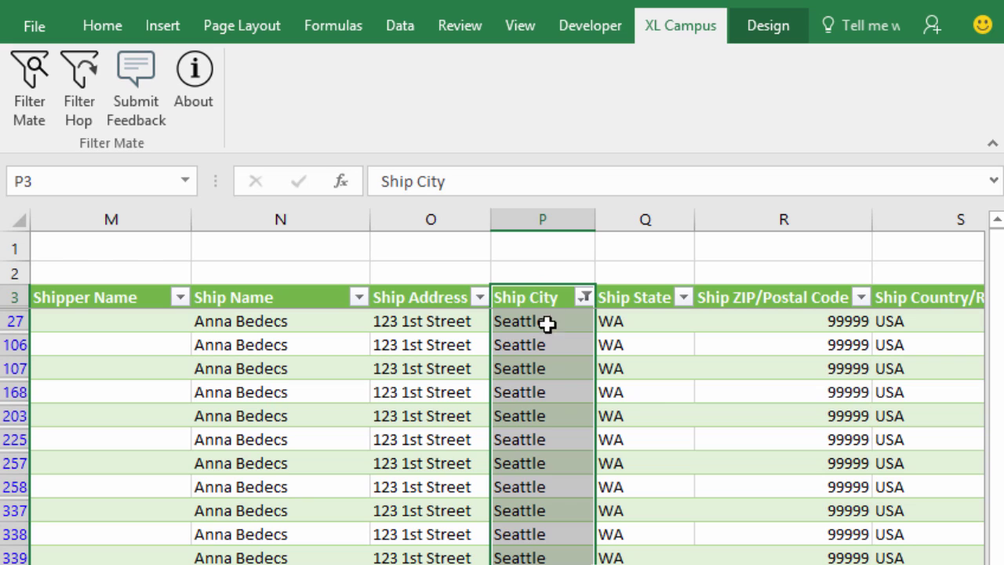
{"action": "left_click", "coordinate": [74, 111]}
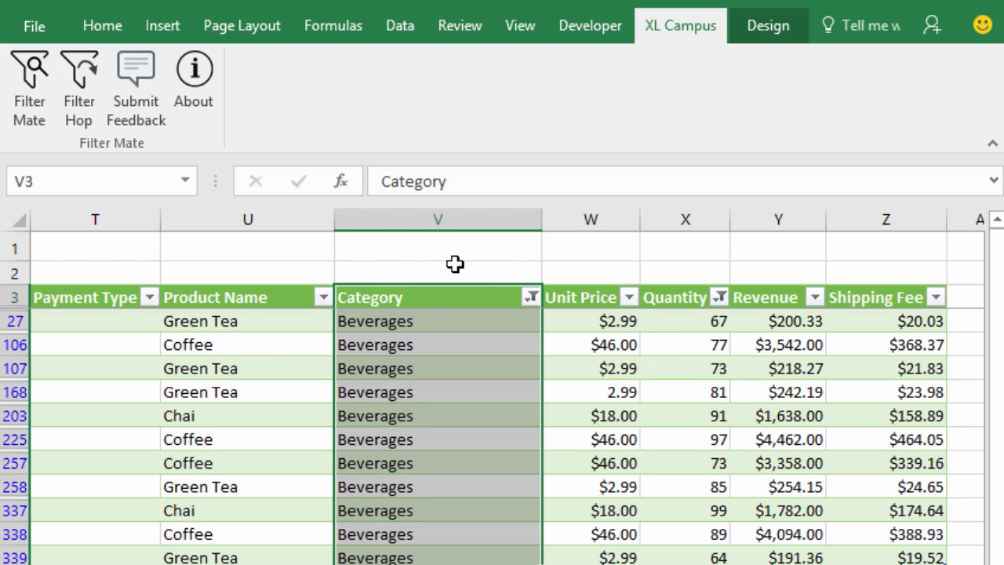
{"action": "left_click", "coordinate": [94, 102]}
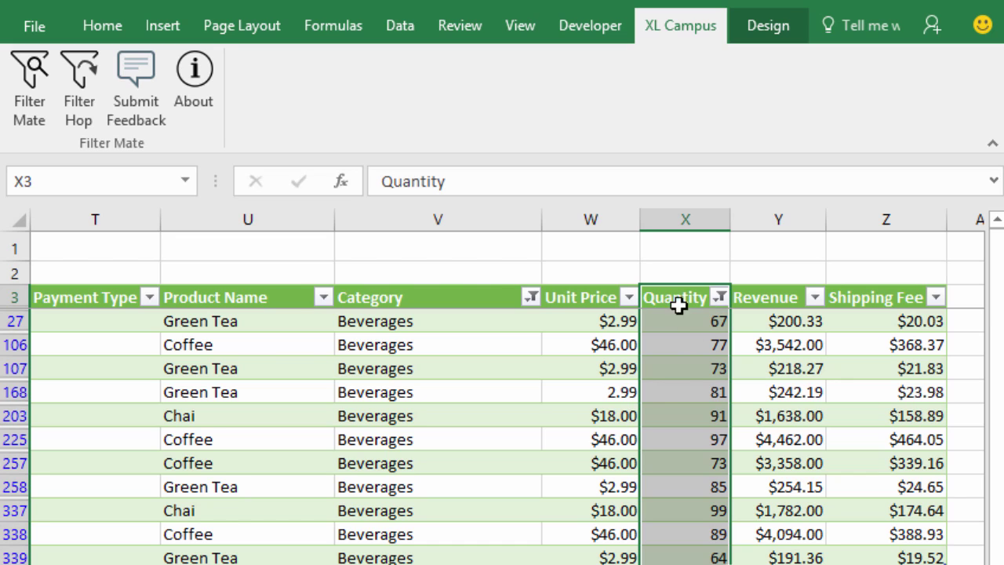
{"action": "left_click", "coordinate": [82, 106]}
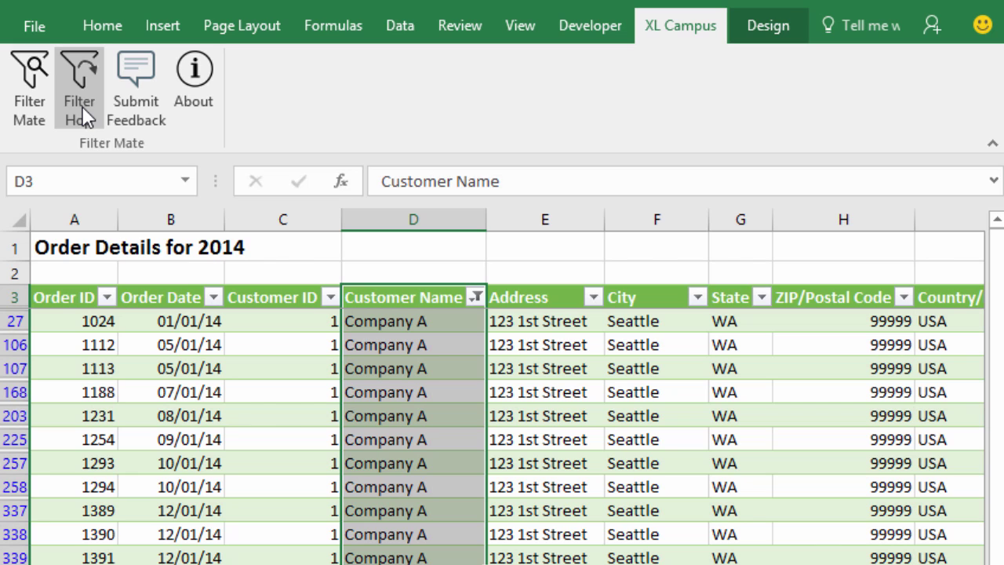
{"action": "left_click", "coordinate": [81, 105]}
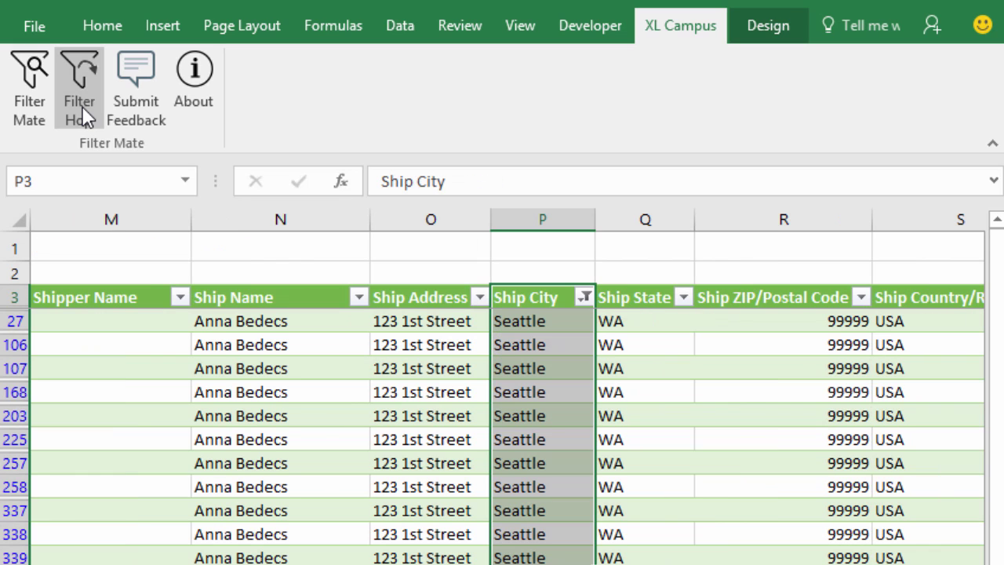